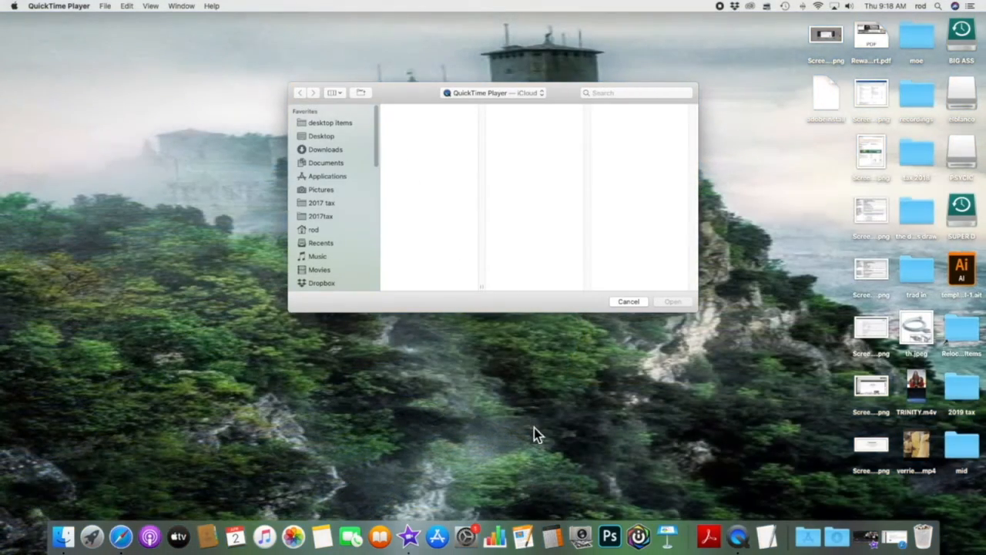
# Switch to Pages and create a new document from the Blank Landscape template.
pyautogui.click(523, 537)
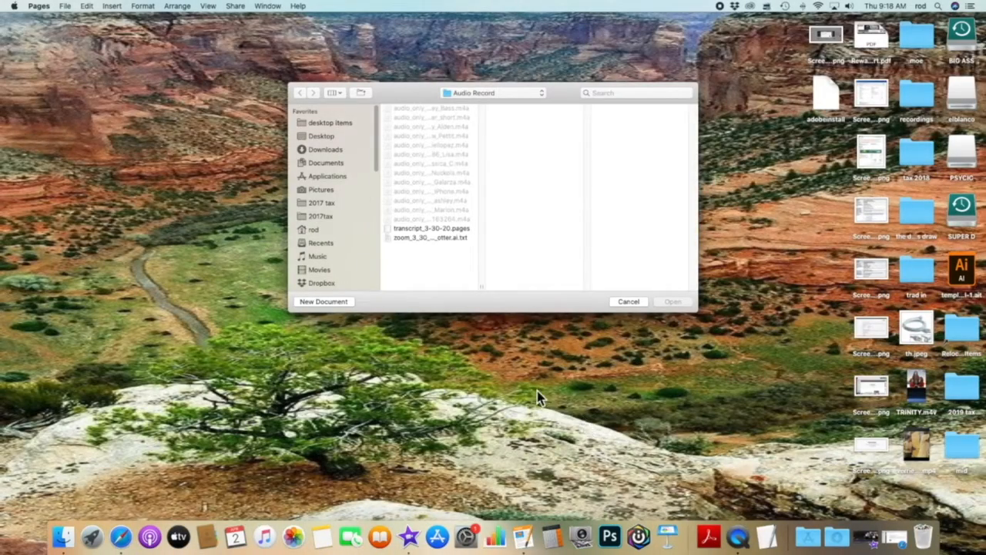
pyautogui.click(335, 303)
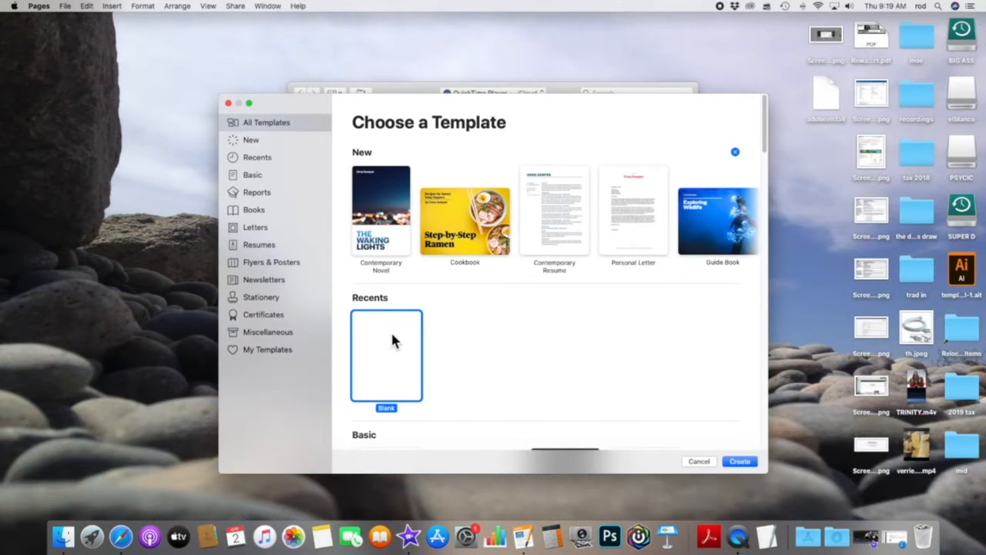
pyautogui.scroll(-5, 392, 341)
pyautogui.scroll(-1, 394, 340)
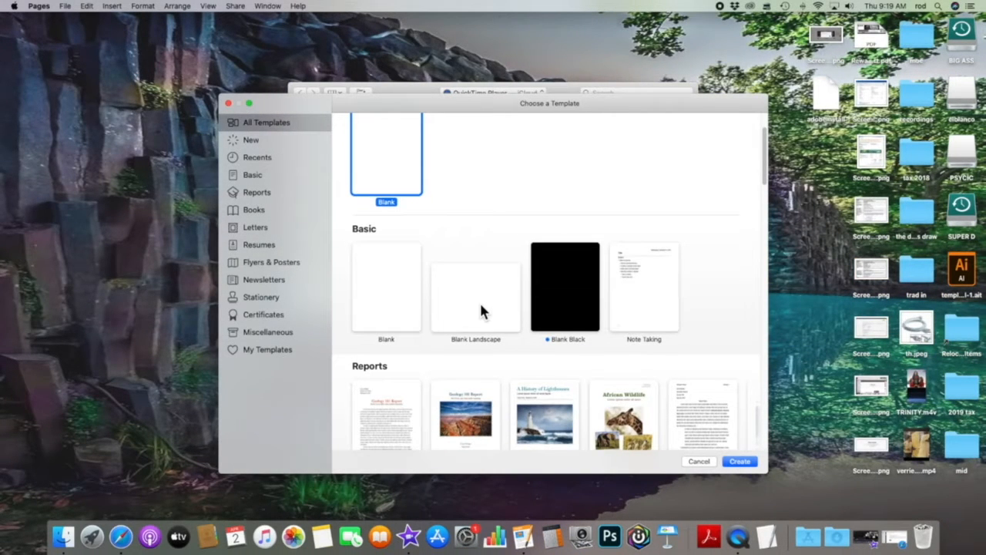
pyautogui.click(481, 308)
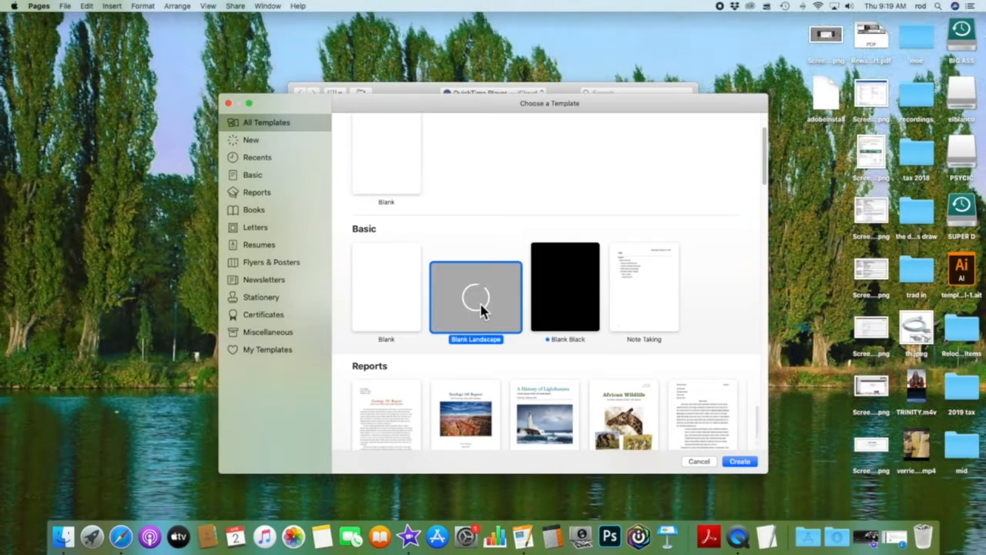
pyautogui.click(739, 461)
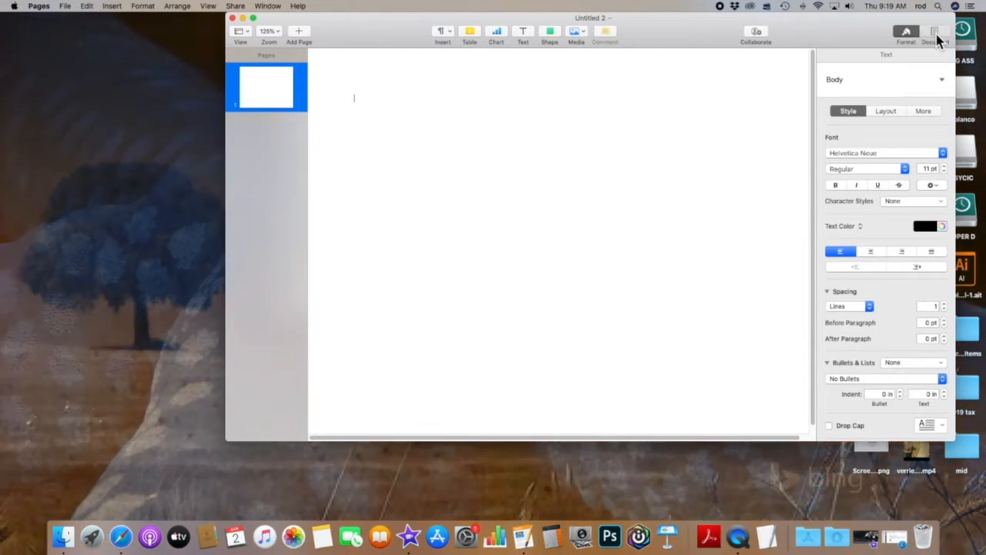
# Turn off the document body and convert the file to a page layout document.
pyautogui.click(938, 37)
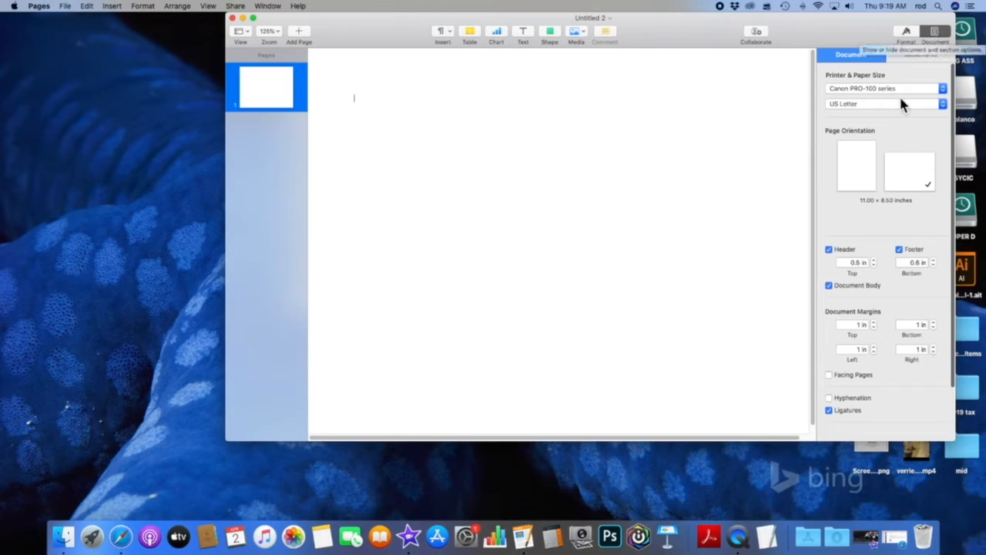
pyautogui.click(830, 285)
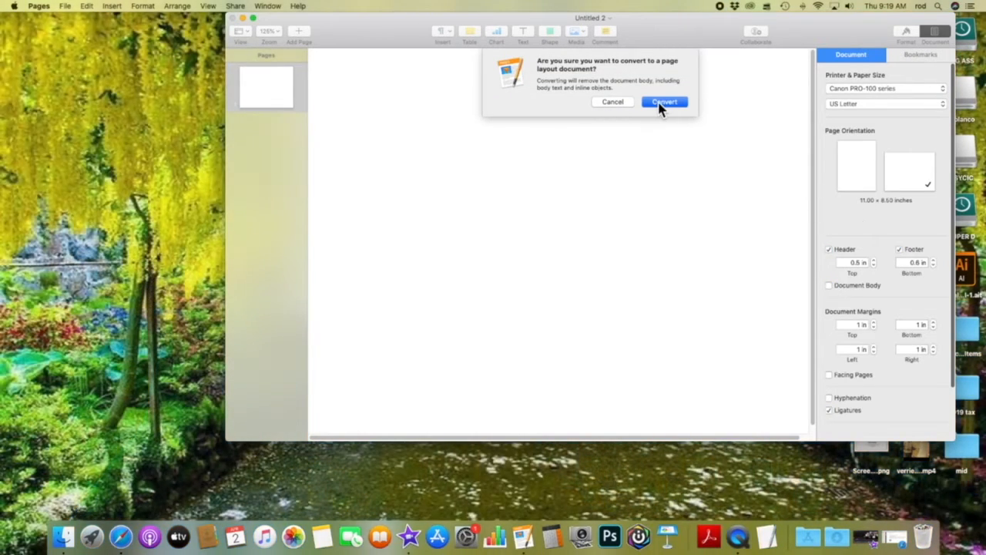
pyautogui.click(661, 105)
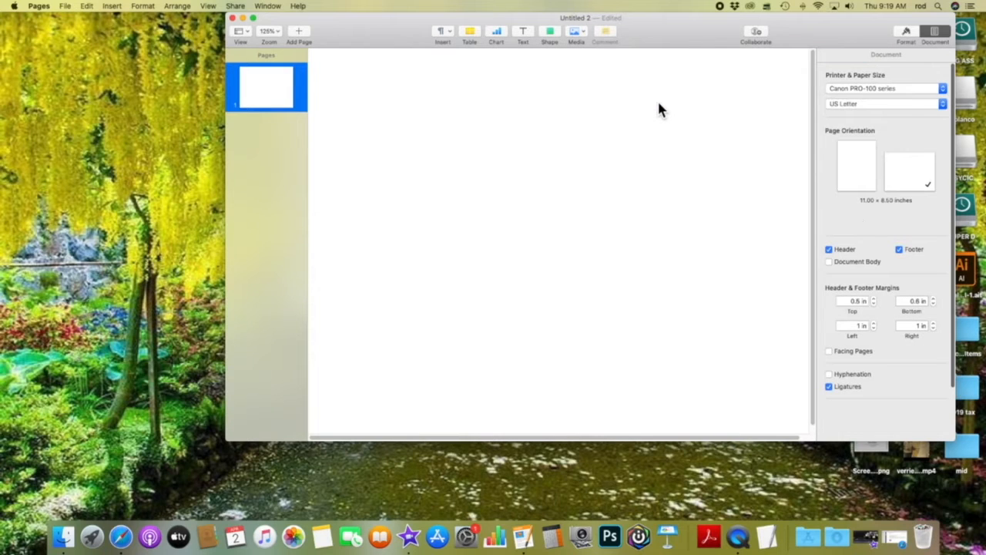
# Turn off both the header and the footer for the document.
pyautogui.moveTo(683, 43); pyautogui.dragTo(562, 46)
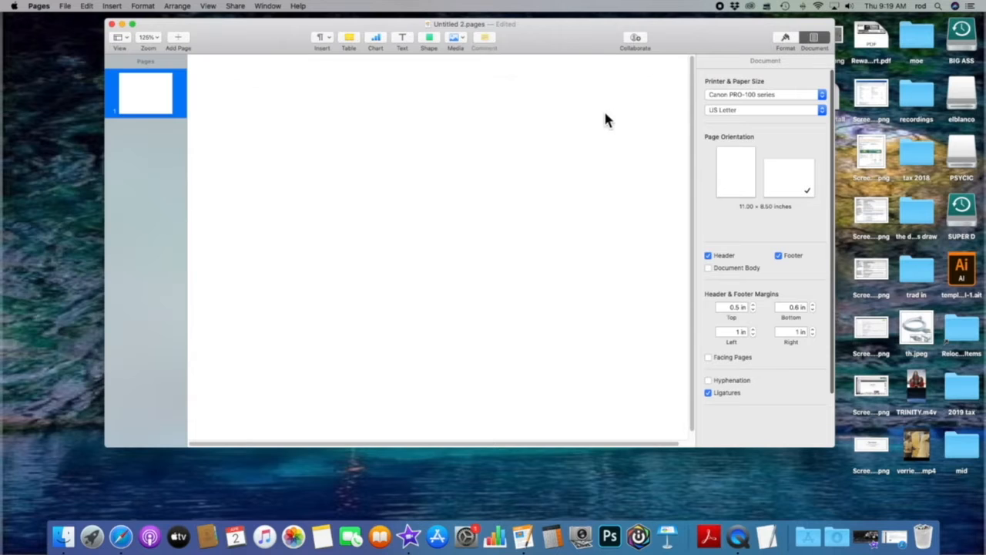
pyautogui.click(154, 38)
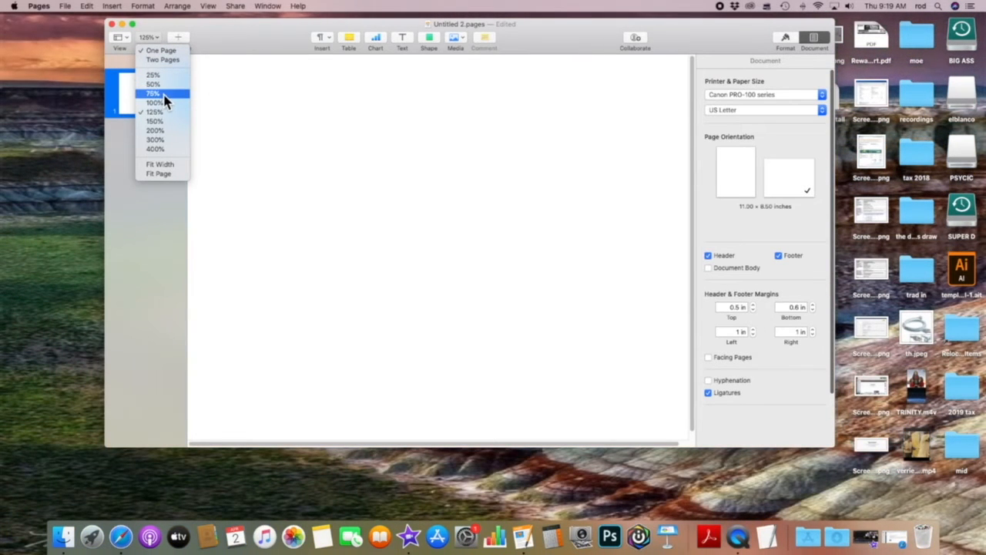
pyautogui.click(162, 94)
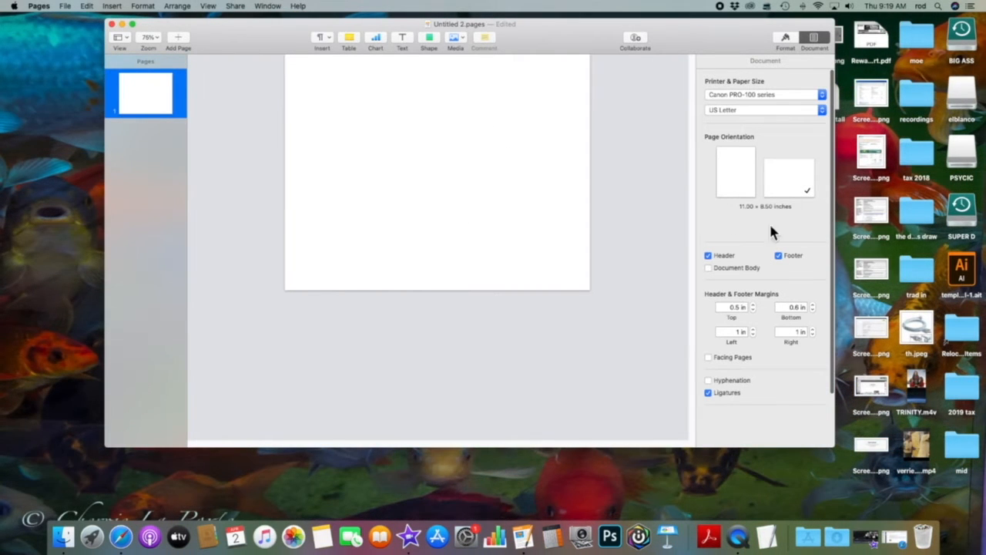
pyautogui.click(709, 256)
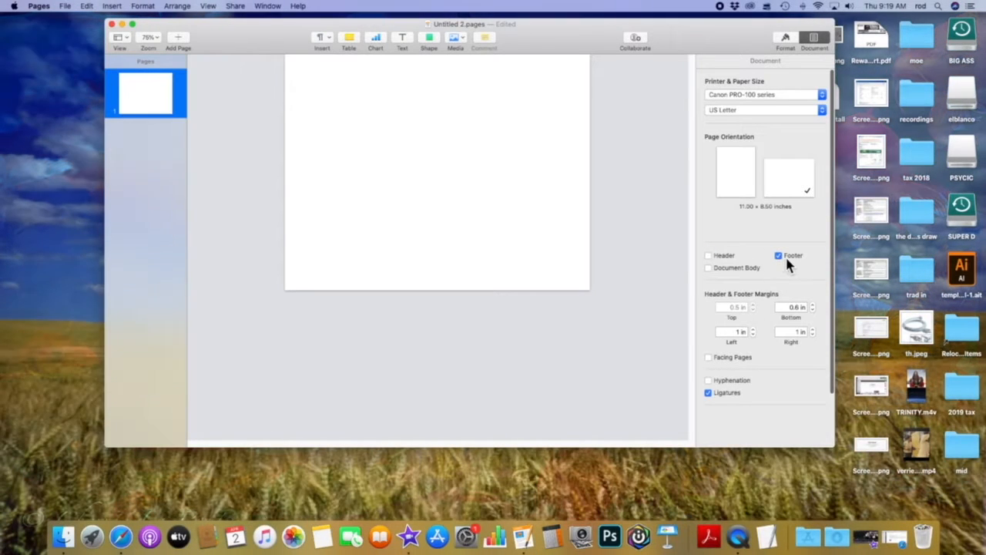
pyautogui.click(784, 255)
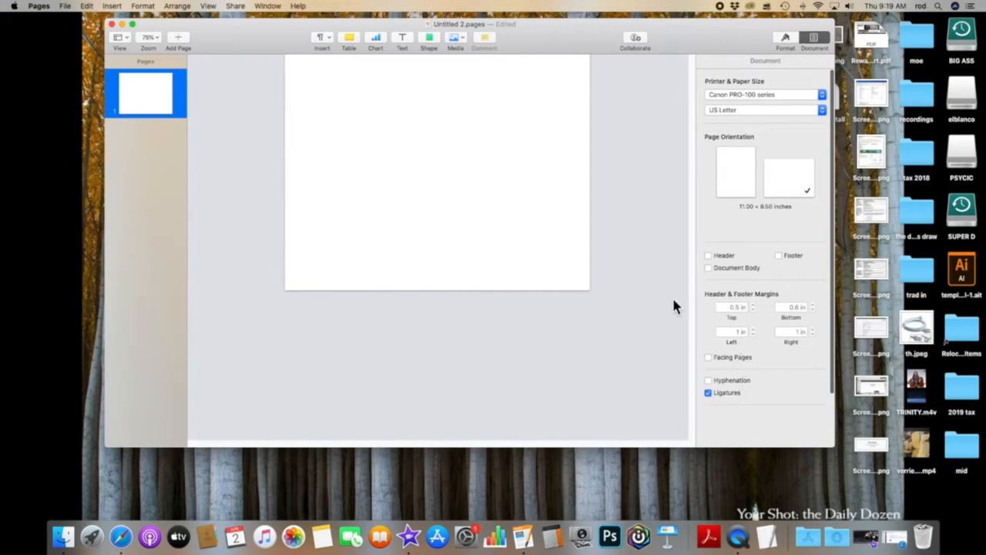
# Add a new custom paper size in the page setup and name it Banner 2.
pyautogui.click(67, 8)
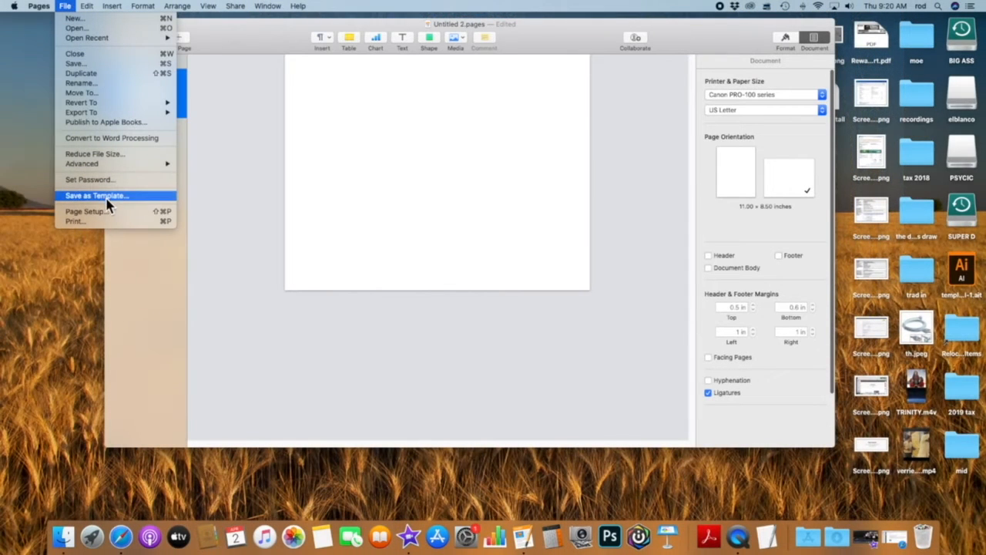
pyautogui.click(106, 213)
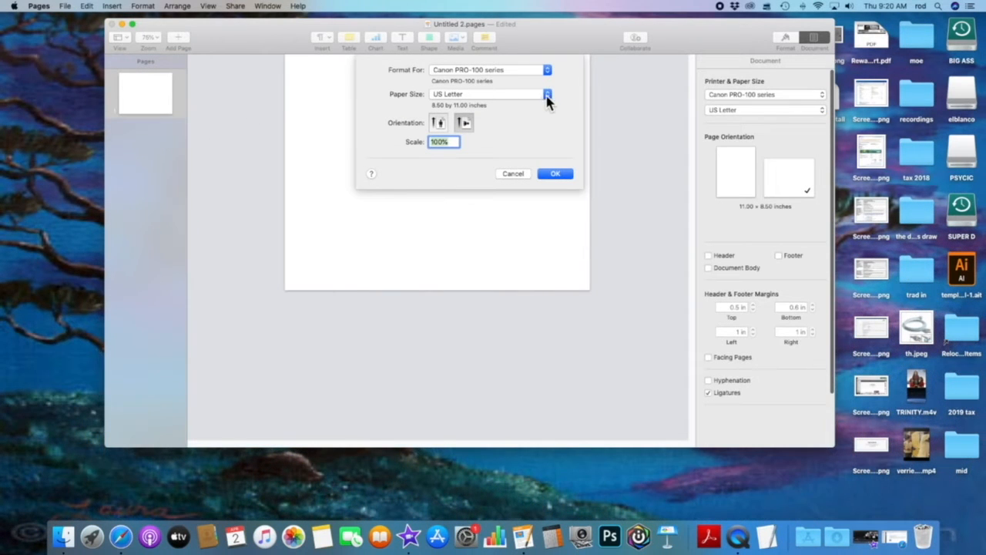
pyautogui.click(548, 96)
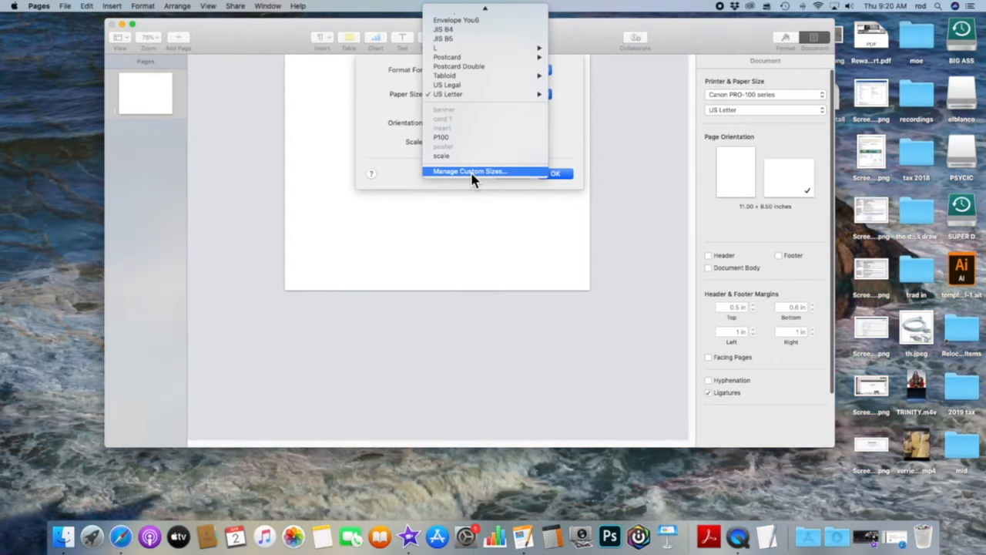
pyautogui.click(472, 172)
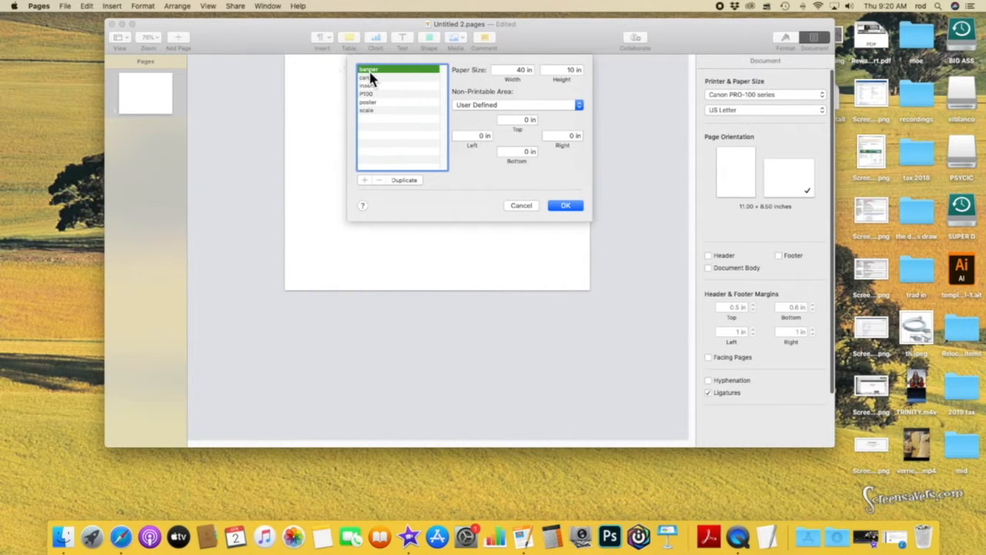
pyautogui.doubleClick(369, 73)
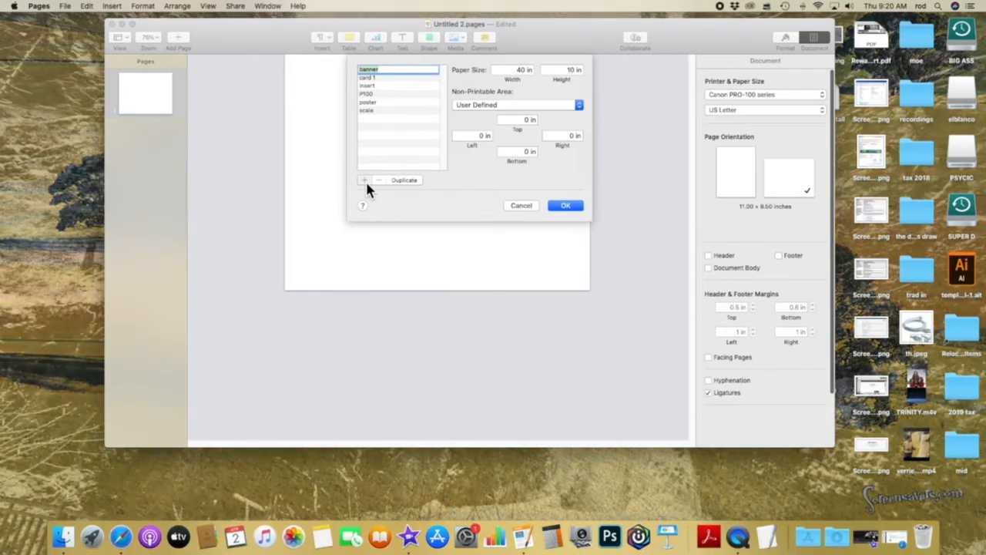
pyautogui.click(366, 179)
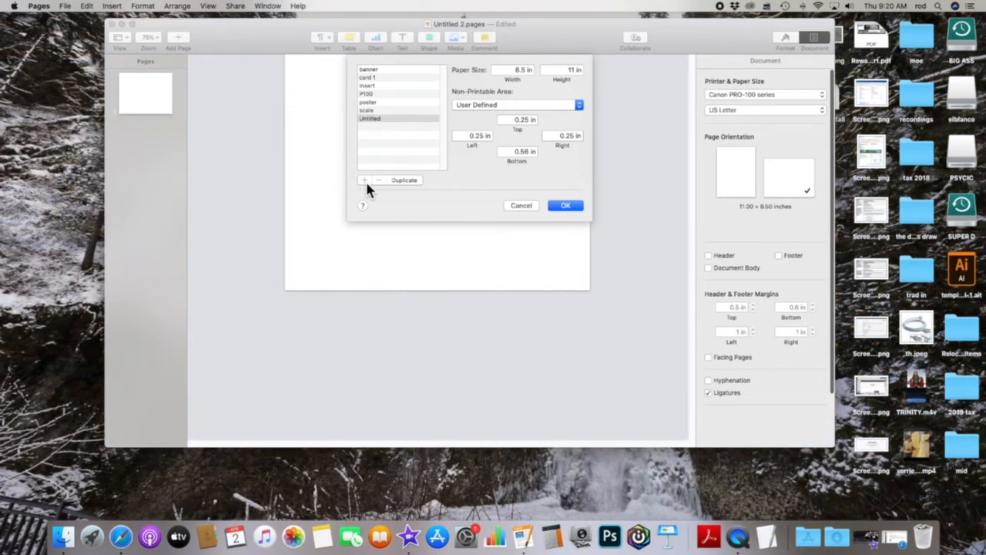
pyautogui.click(372, 120)
pyautogui.doubleClick(378, 121)
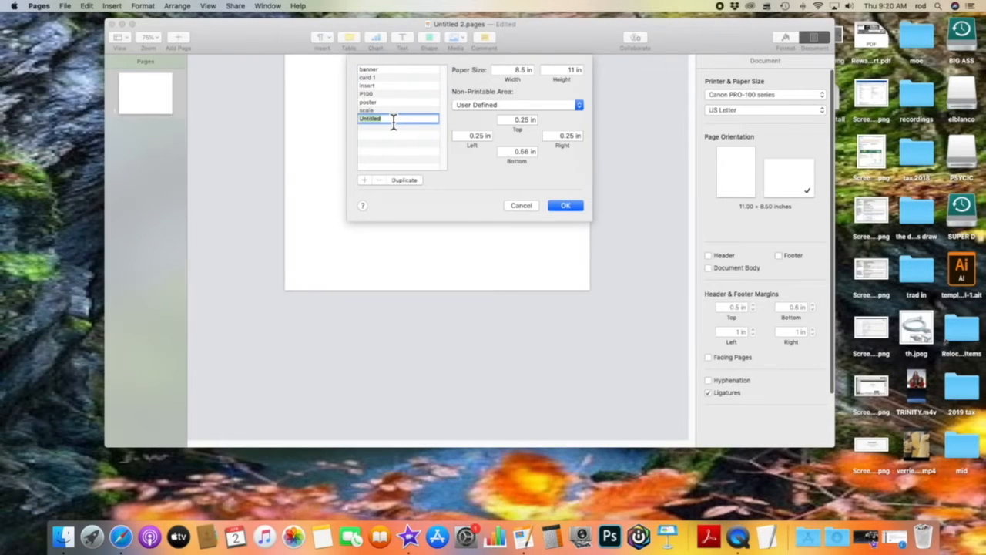
pyautogui.write('ill')
pyautogui.write('ner')
pyautogui.write(' 2')
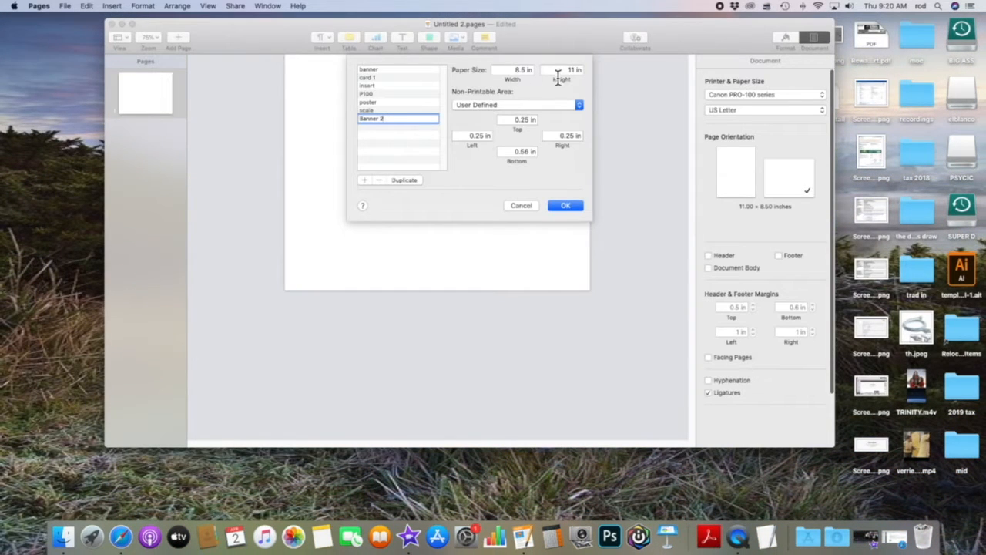
# Set the Banner 2 paper size to 60 in wide and 40 in high.
pyautogui.click(504, 69)
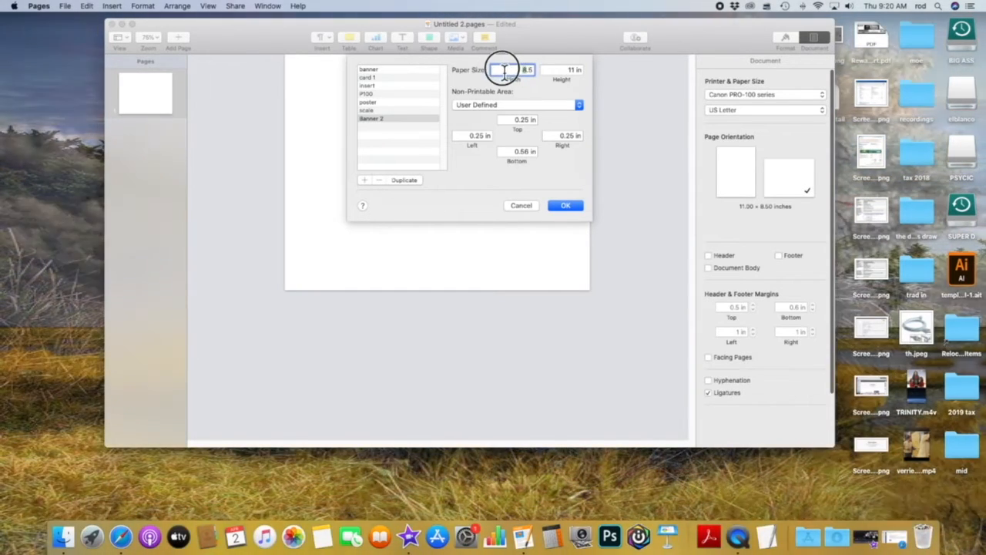
pyautogui.moveTo(522, 71); pyautogui.dragTo(543, 73)
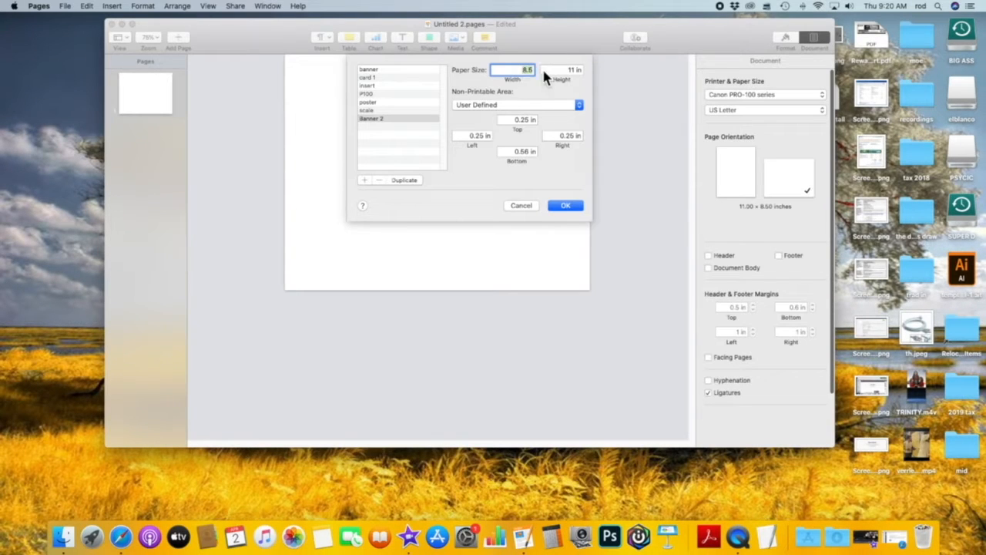
pyautogui.write('60')
pyautogui.press('Tab')
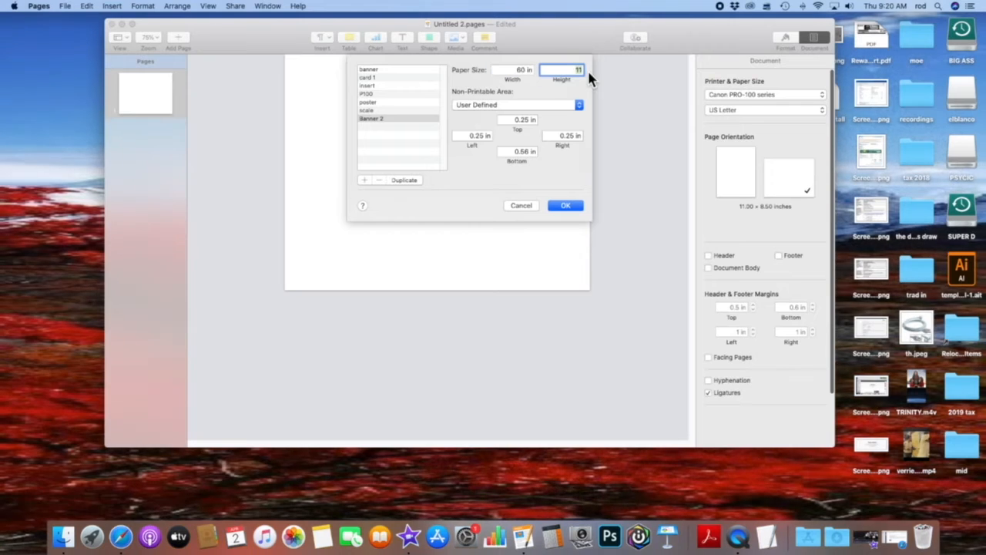
pyautogui.write('40')
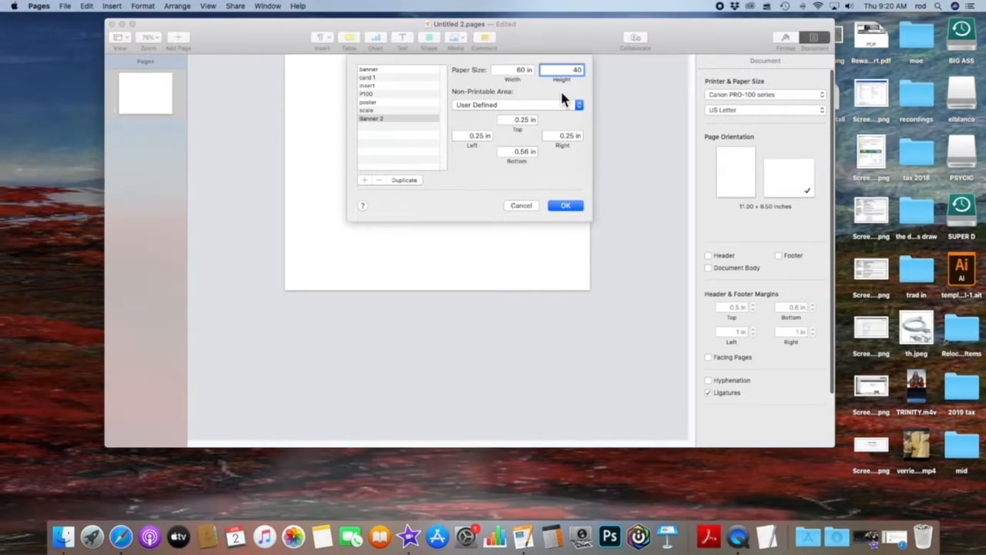
# Set all four non-printable margins of Banner 2 to 0 in and apply the paper size to the document.
pyautogui.doubleClick(529, 119)
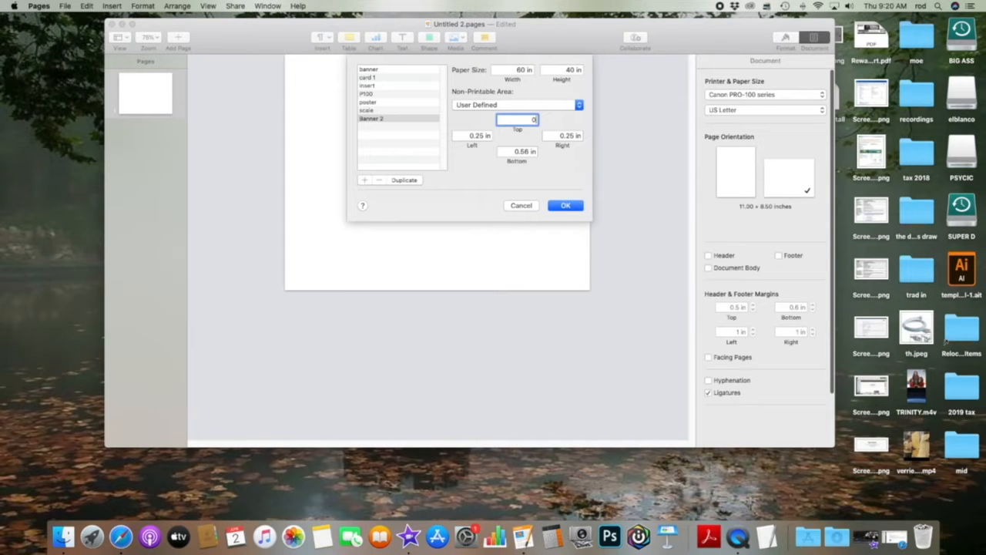
pyautogui.press('Tab')
pyautogui.write('0')
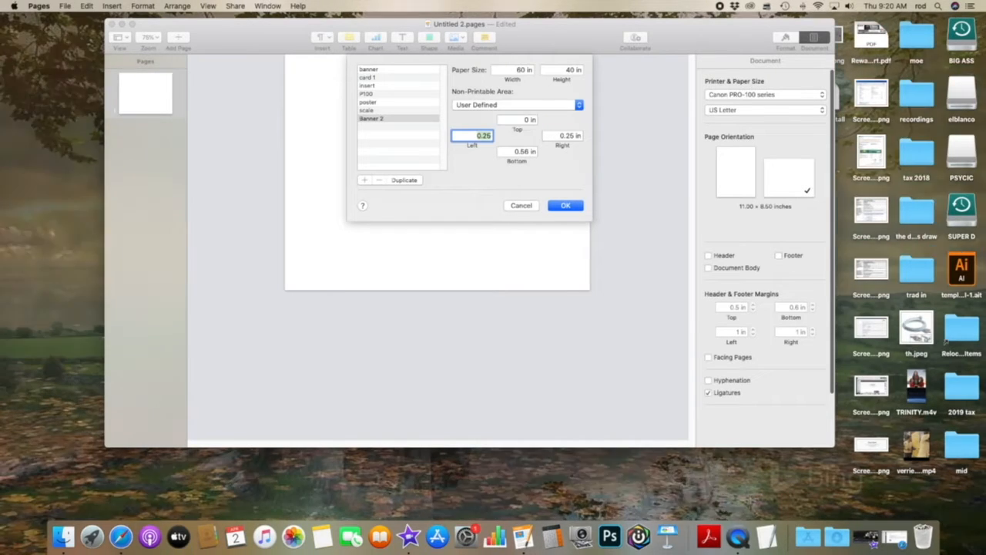
pyautogui.press('Tab')
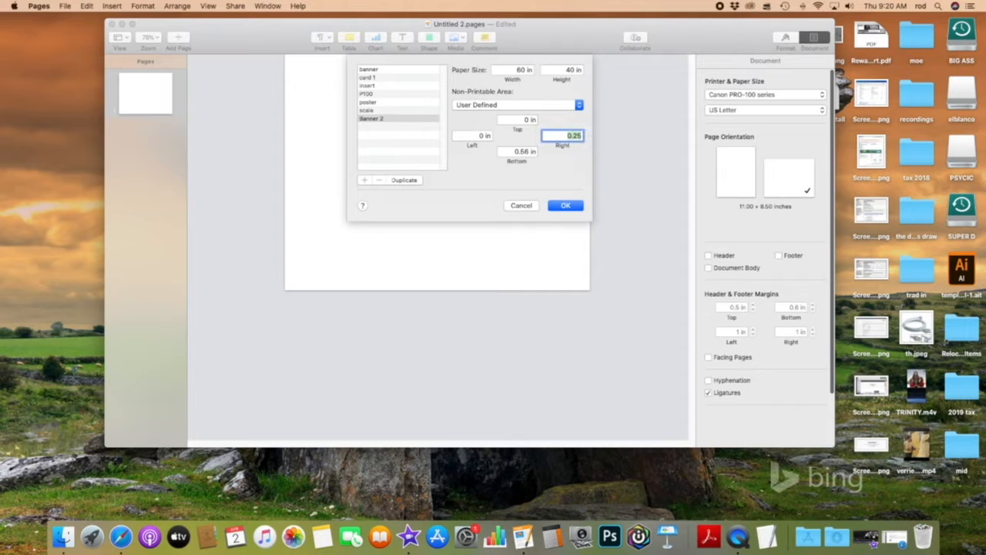
pyautogui.press('Tab')
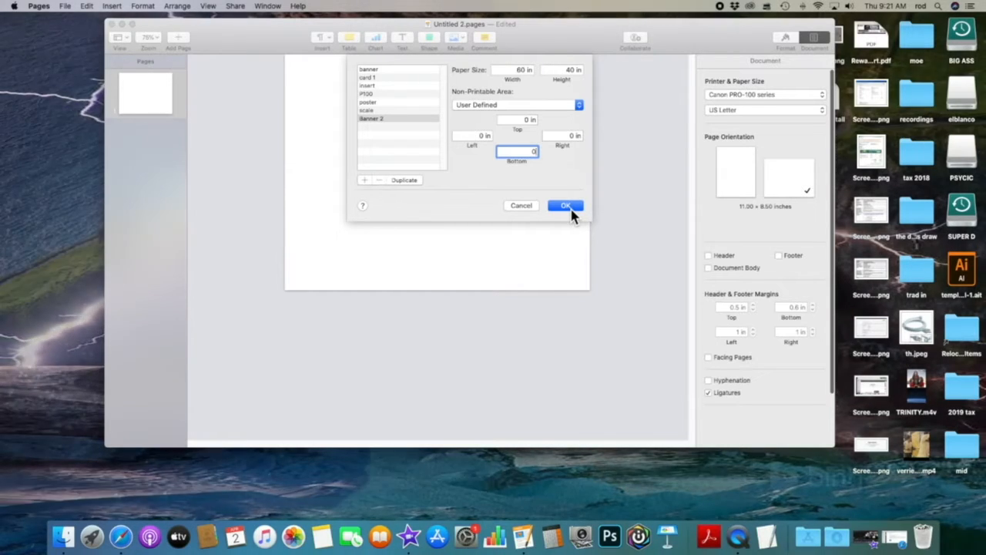
pyautogui.click(568, 208)
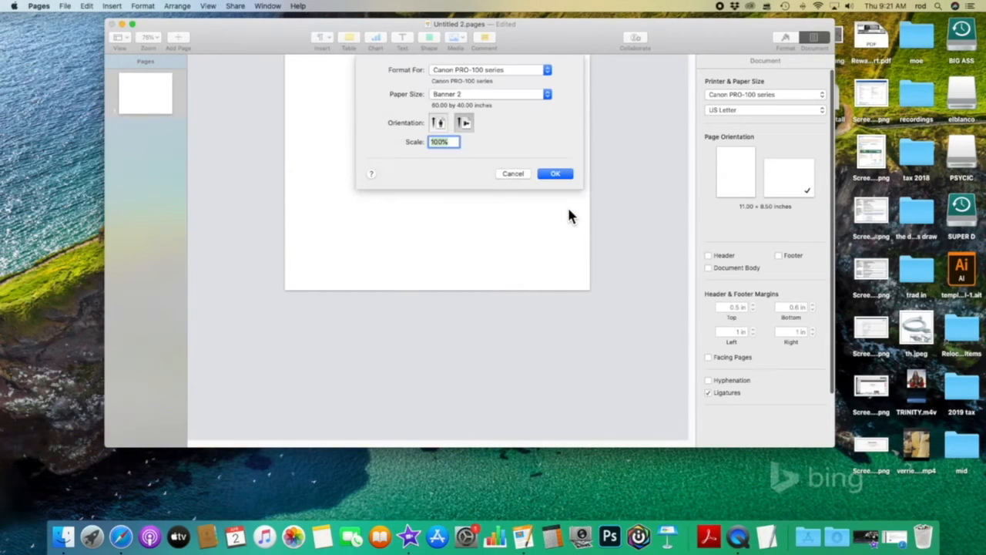
pyautogui.click(562, 178)
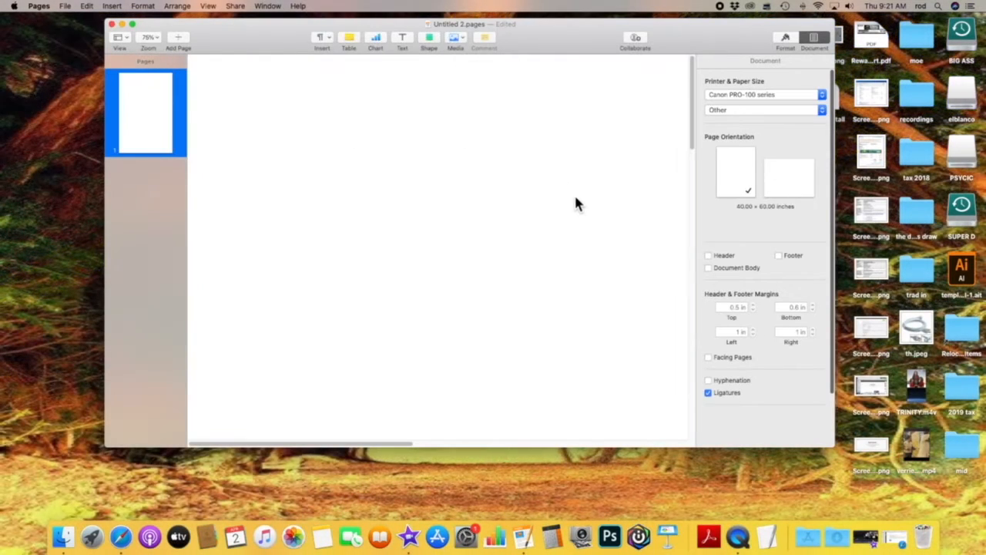
# Zoom the document out to 25% and examine the extent of the resized page.
pyautogui.click(151, 37)
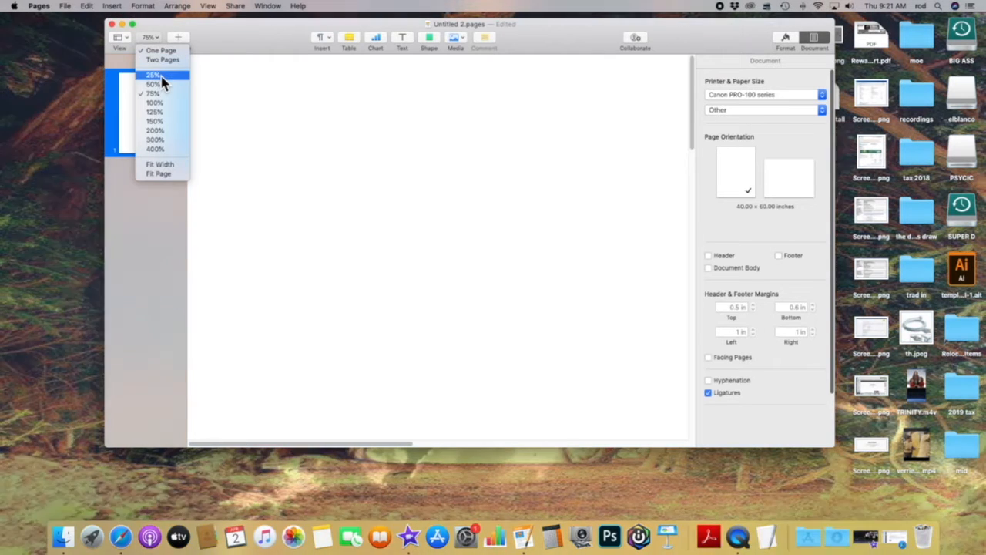
pyautogui.click(162, 77)
pyautogui.scroll(-5, 309, 124)
pyautogui.scroll(6, 309, 124)
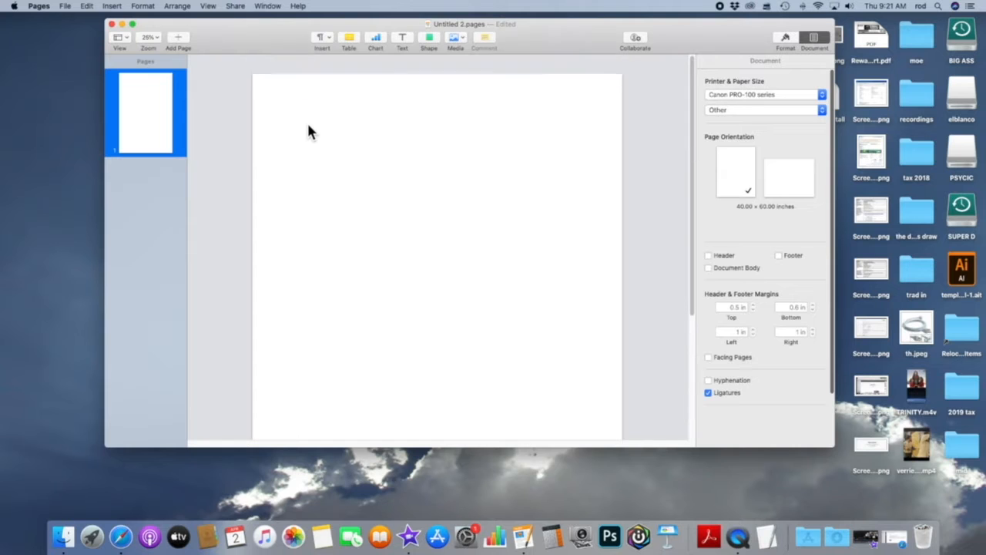
pyautogui.scroll(-1, 309, 125)
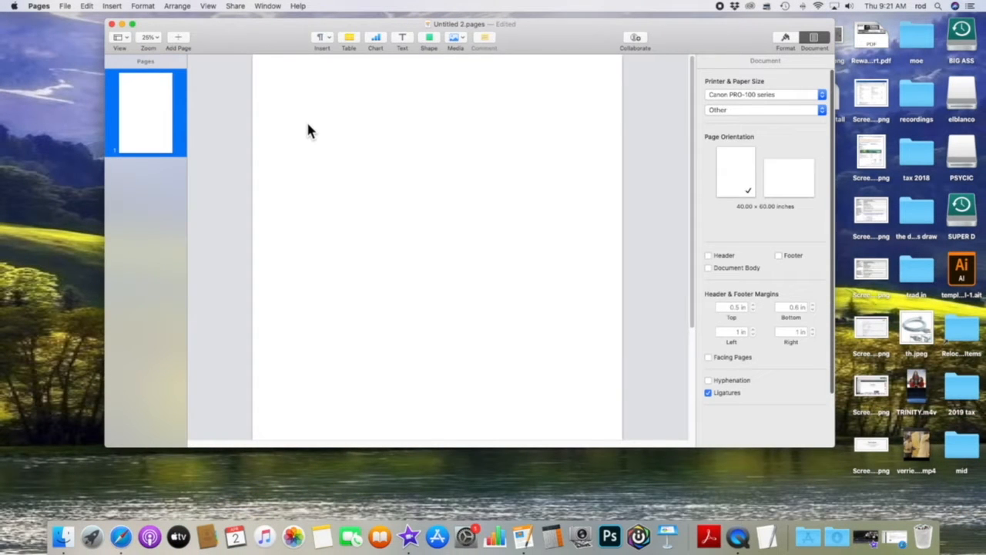
# Select the Banner 2 paper size in the page setup and apply it to the document.
pyautogui.click(66, 7)
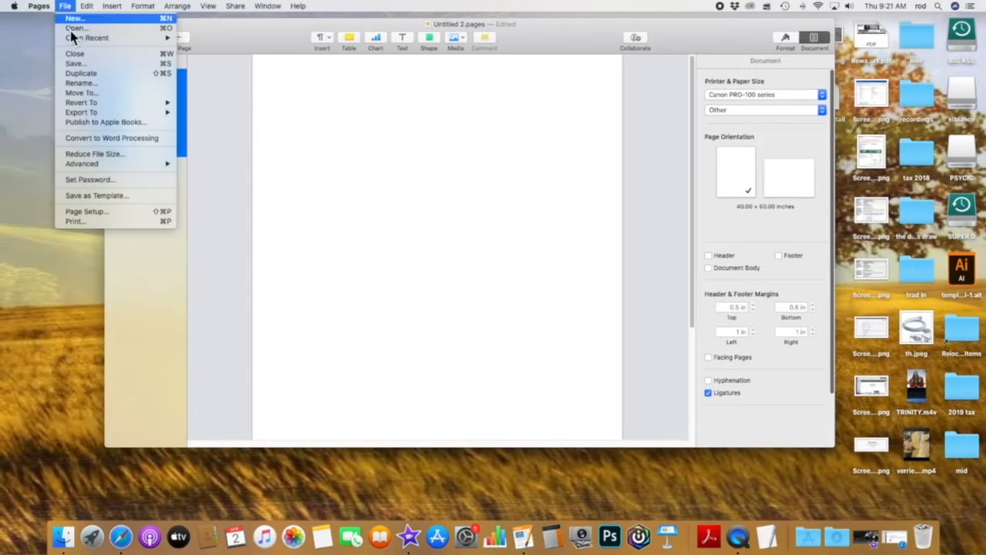
pyautogui.click(108, 212)
pyautogui.click(461, 94)
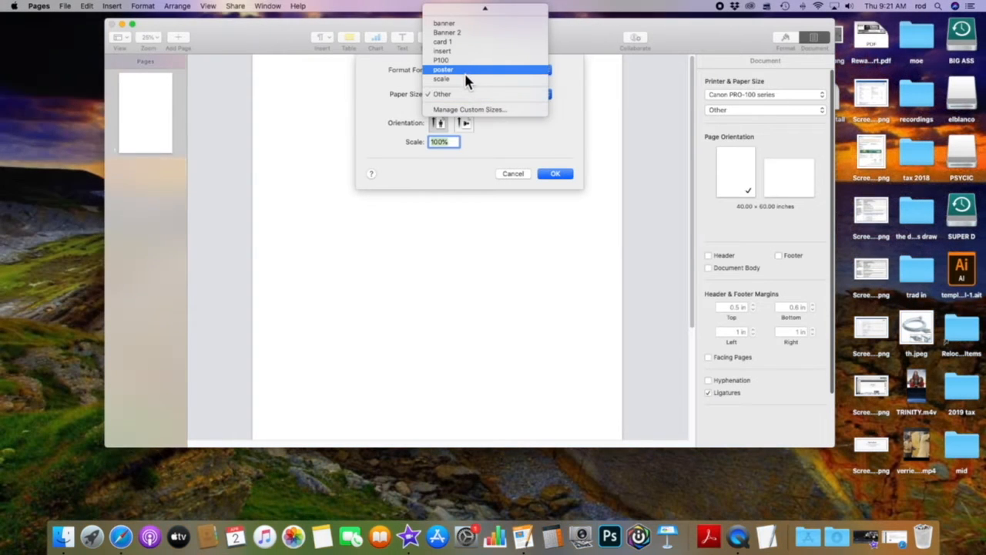
pyautogui.click(486, 34)
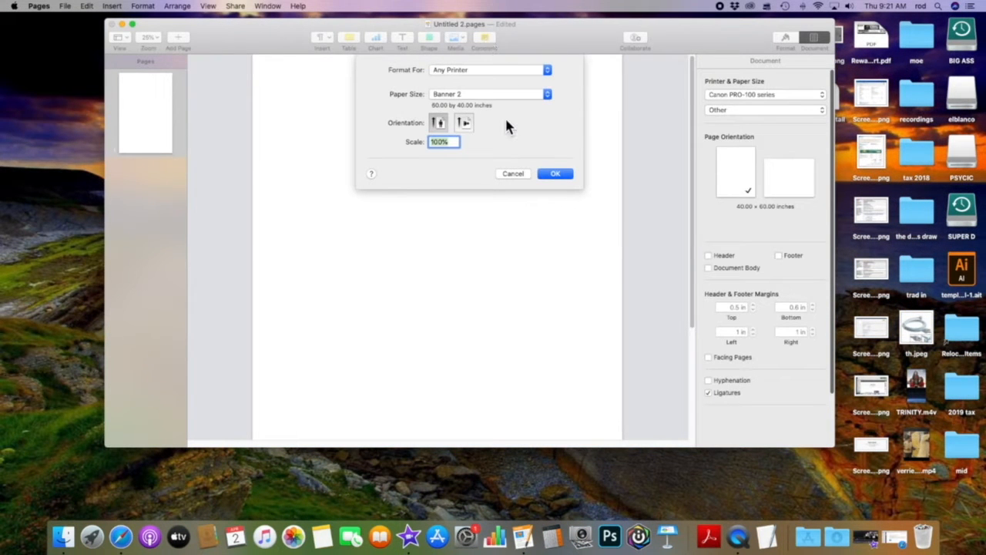
pyautogui.click(554, 176)
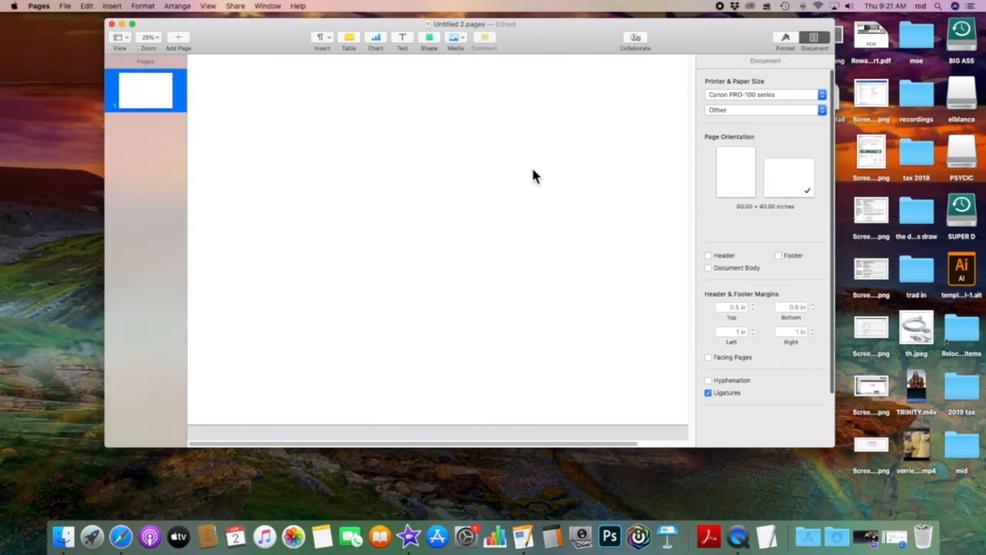
# Try the 25% and Fit Page zoom levels and examine the width of the landscape page.
pyautogui.click(149, 37)
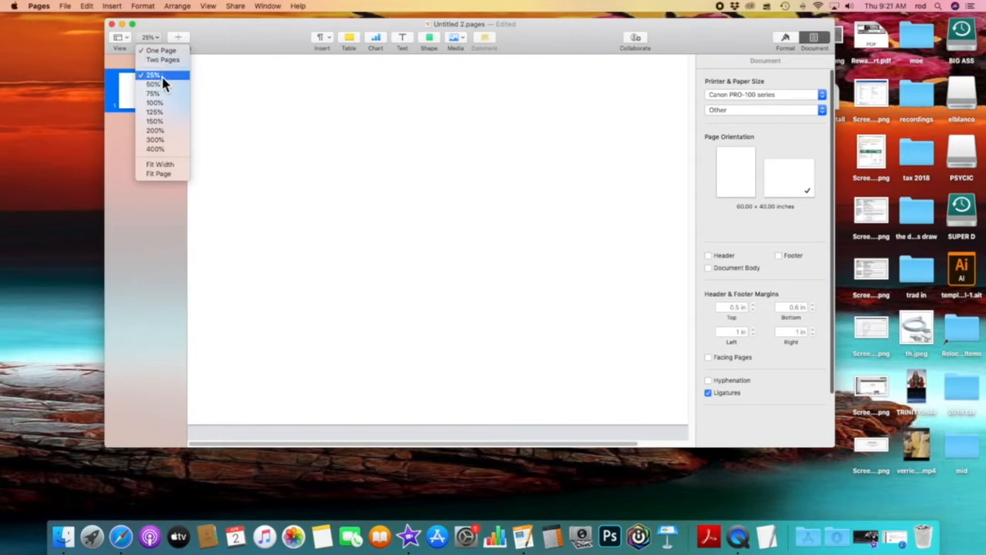
pyautogui.click(162, 77)
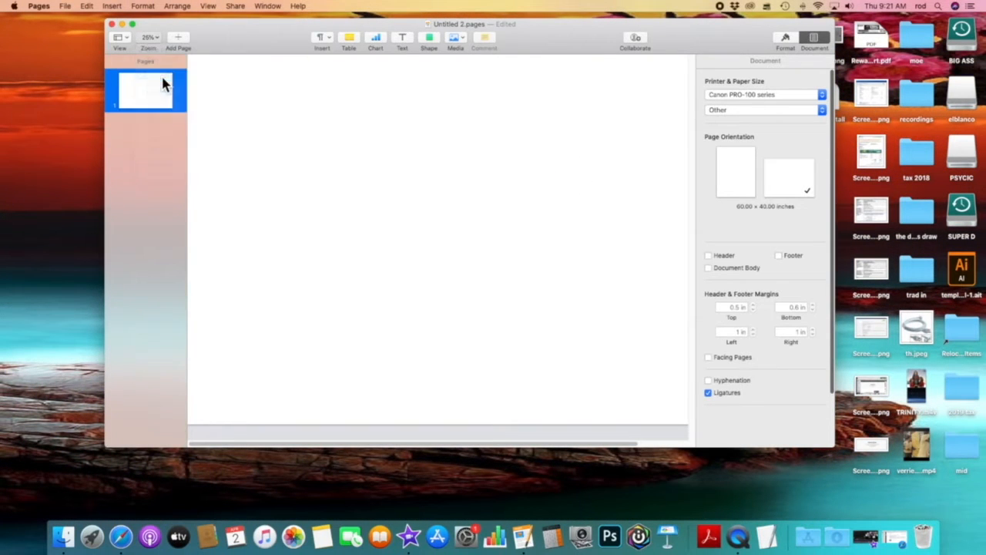
pyautogui.click(146, 38)
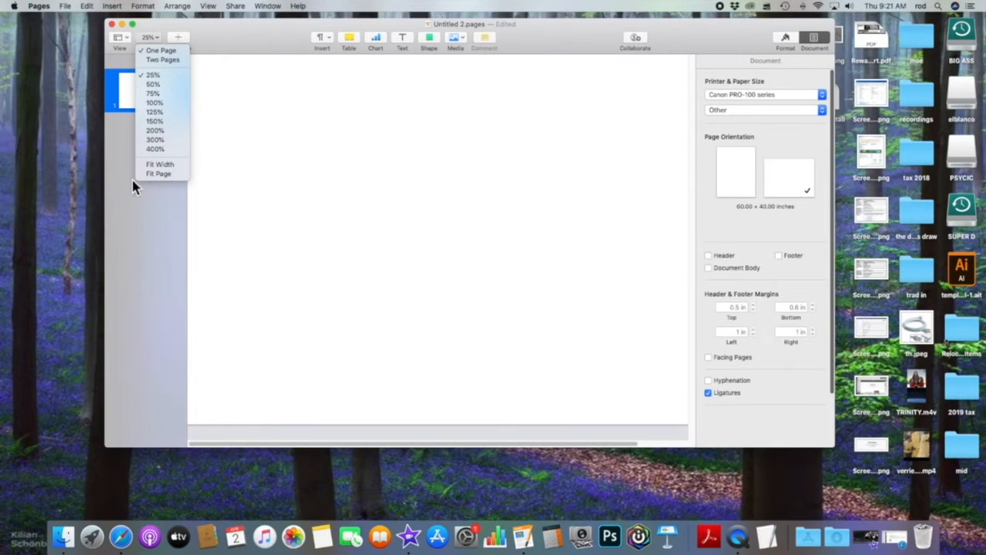
pyautogui.click(156, 174)
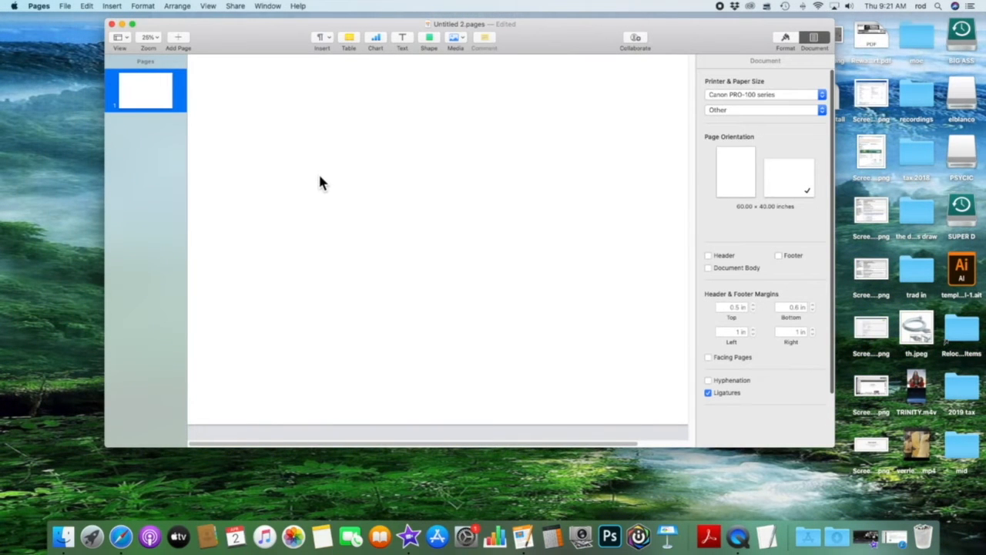
pyautogui.hscroll(3, 329, 198)
pyautogui.hscroll(-3, 321, 183)
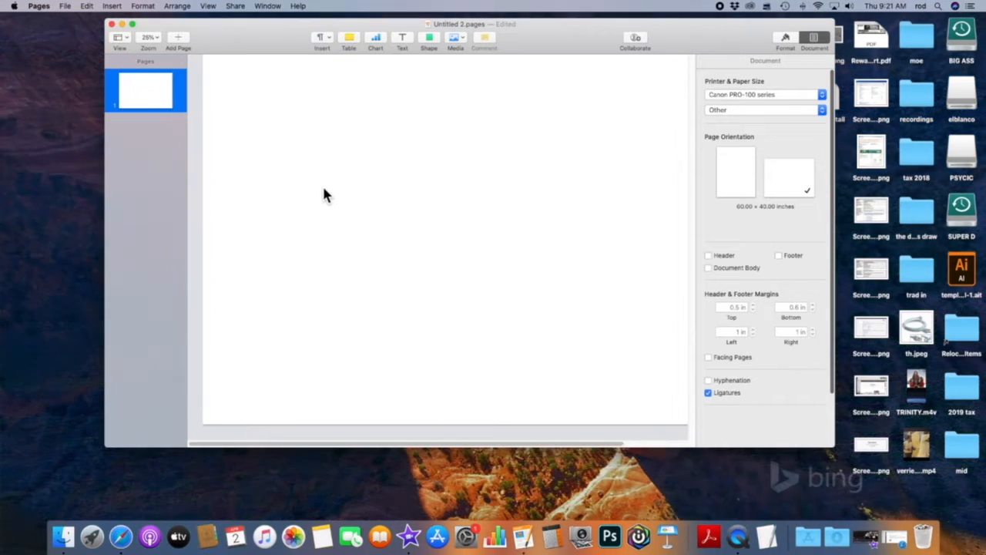
# Reposition the document window, expand it to full screen and view the page at 25% zoom.
pyautogui.click(158, 38)
pyautogui.click(161, 39)
pyautogui.moveTo(229, 44); pyautogui.dragTo(156, 39)
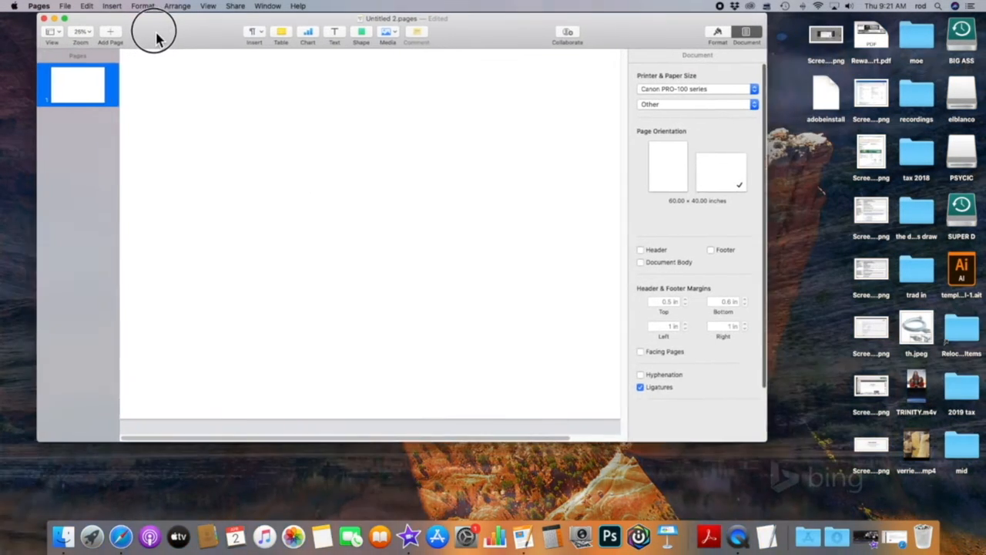
pyautogui.click(54, 17)
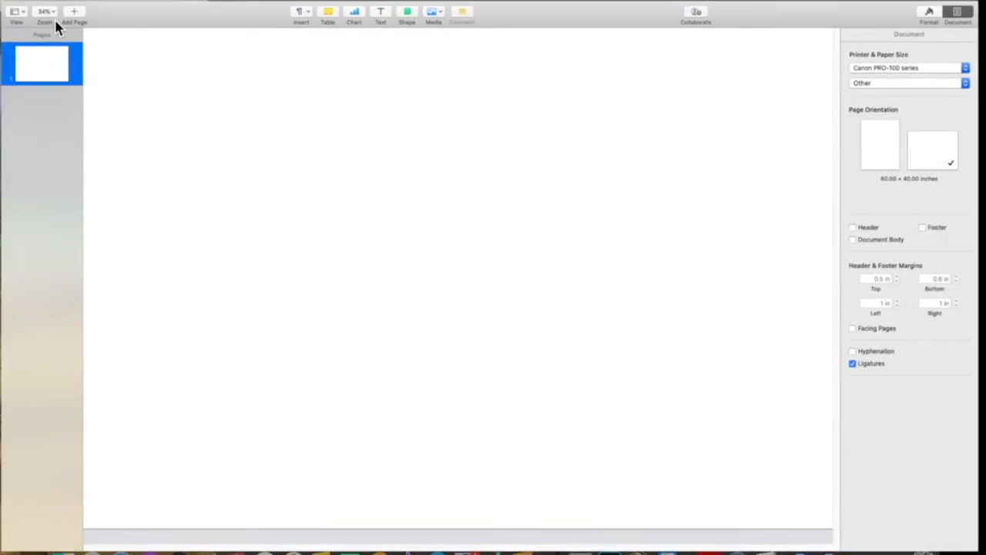
pyautogui.click(51, 13)
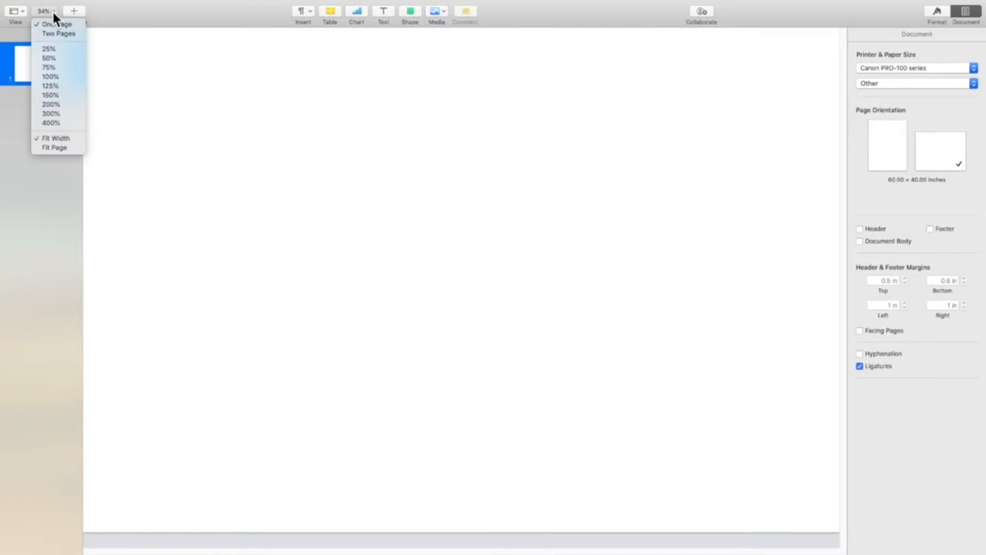
pyautogui.click(65, 51)
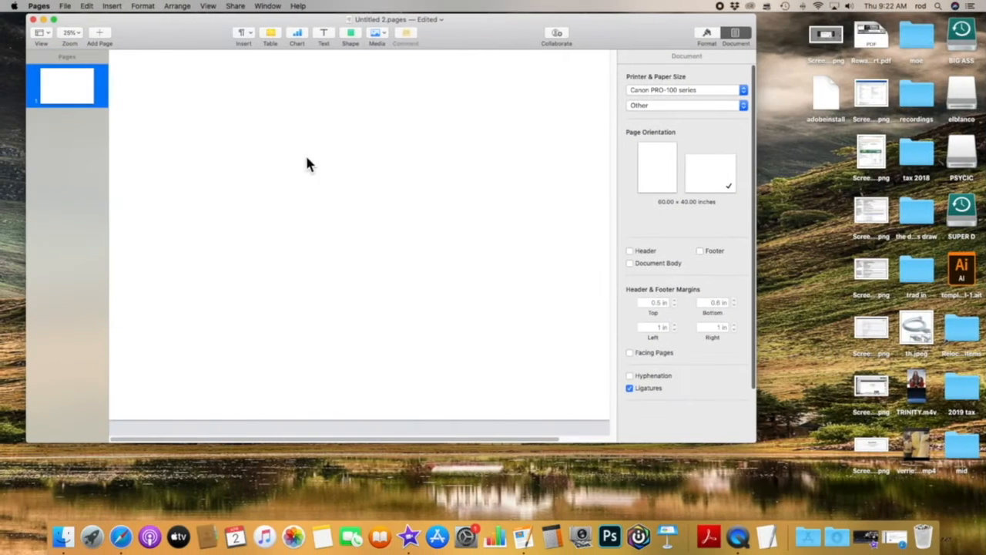
# Add a new custom paper size in the page setup and name it wide banner.
pyautogui.click(65, 6)
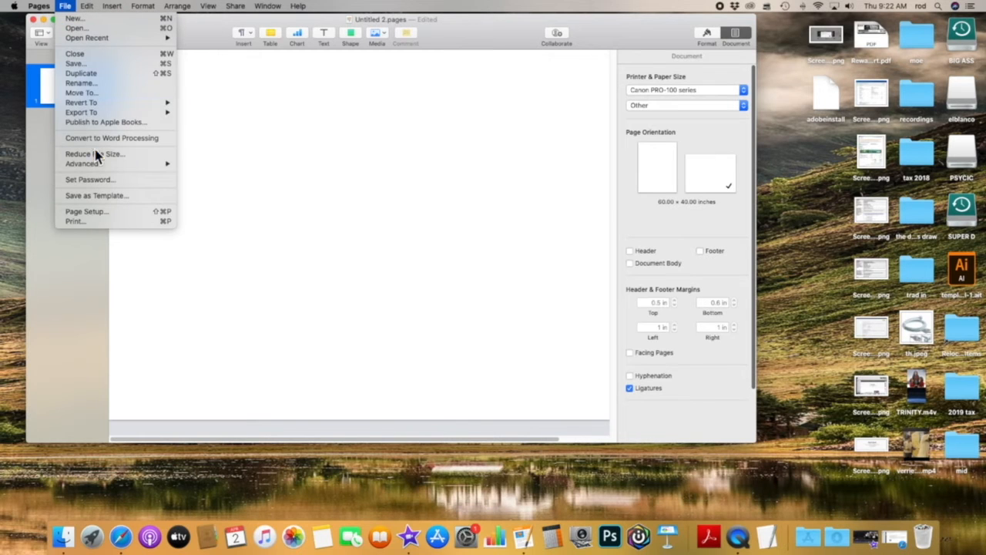
pyautogui.click(110, 216)
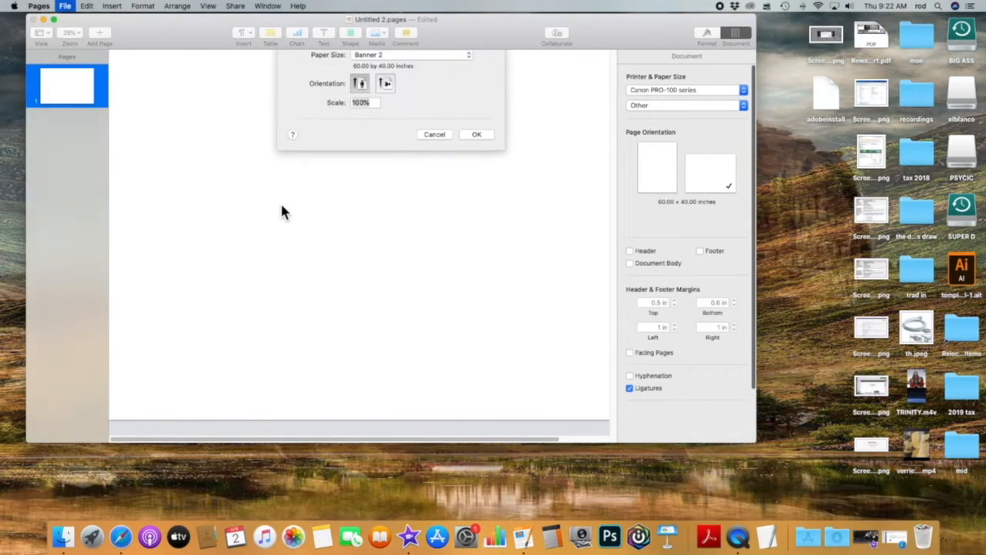
pyautogui.click(381, 91)
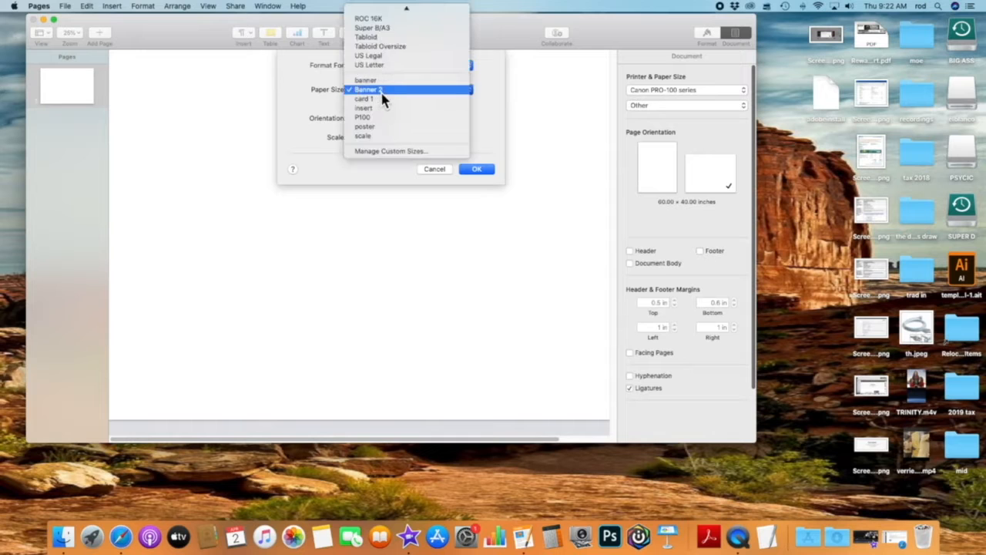
pyautogui.click(404, 158)
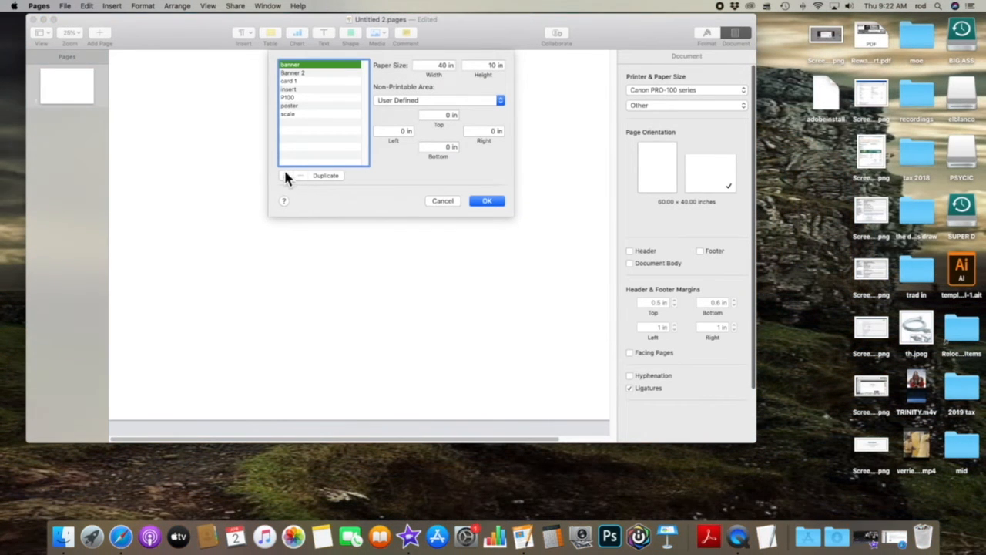
pyautogui.click(285, 176)
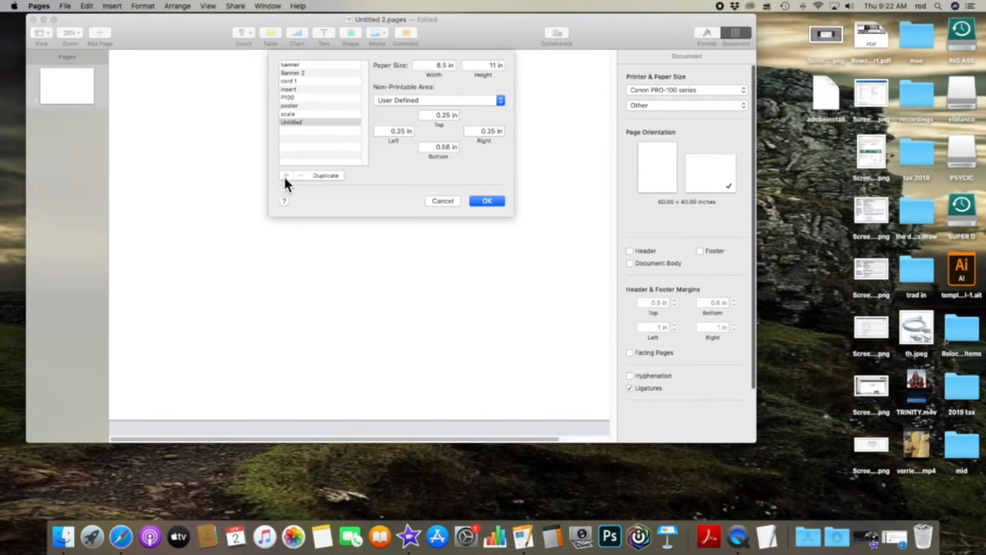
pyautogui.doubleClick(298, 124)
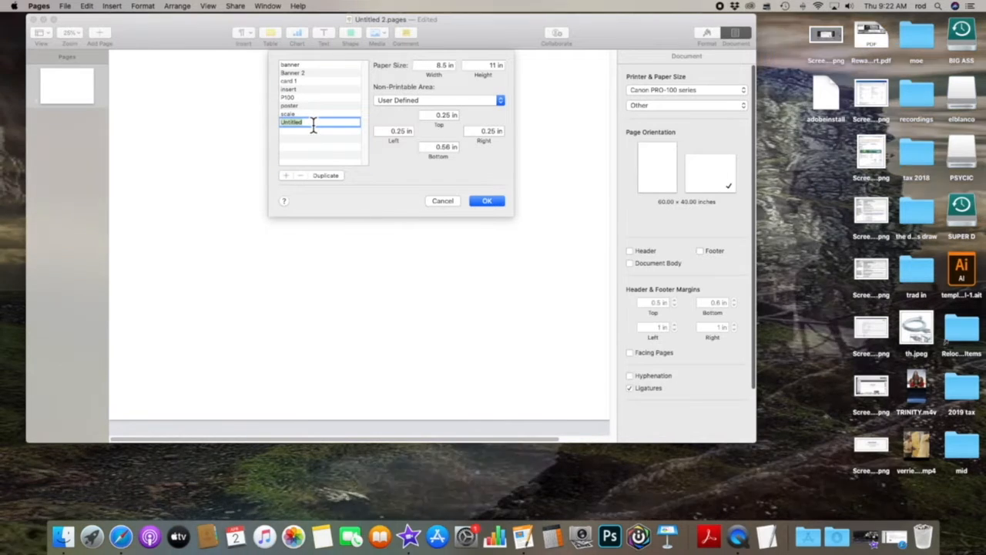
pyautogui.write('wide banner')
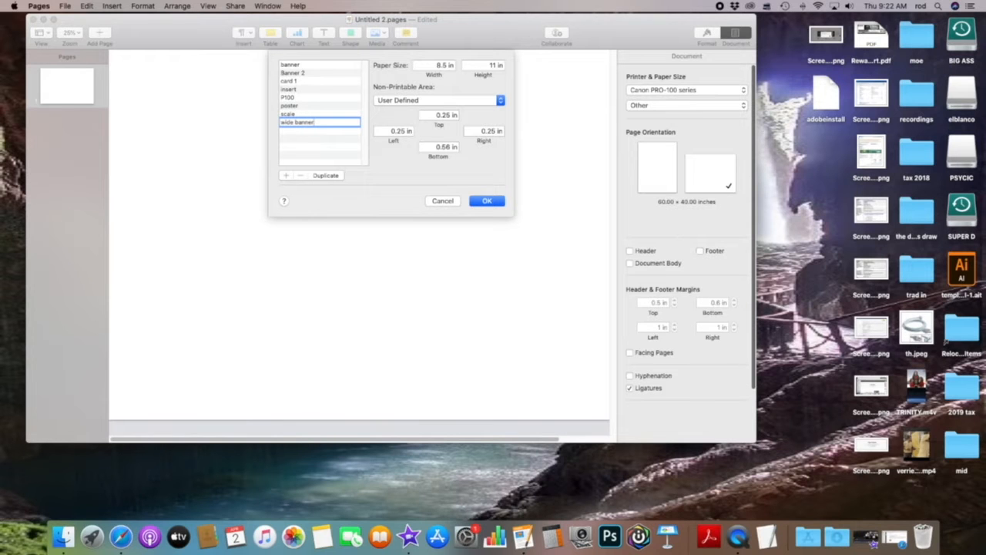
# Set the wide banner paper size to 60 in wide and 20 in high.
pyautogui.click(462, 67)
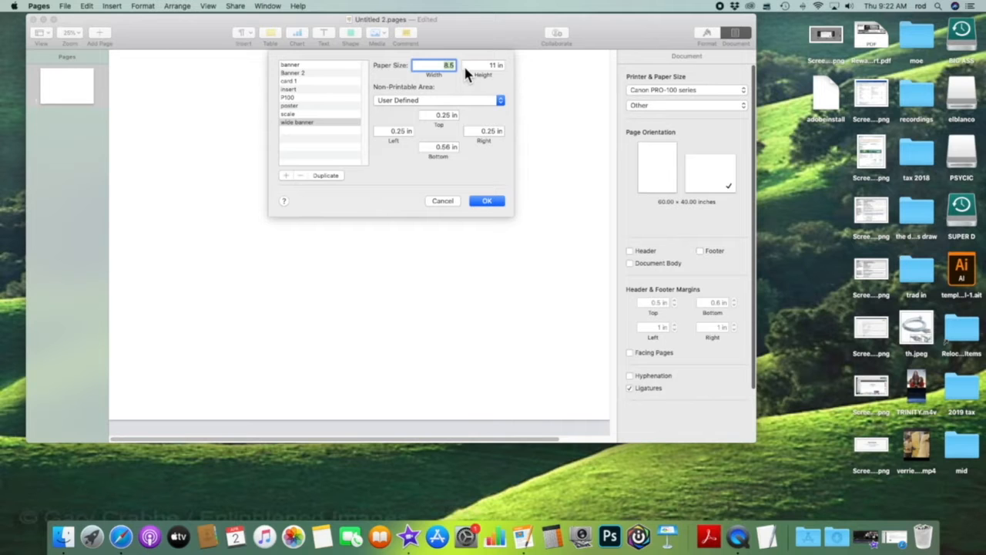
pyautogui.write('60')
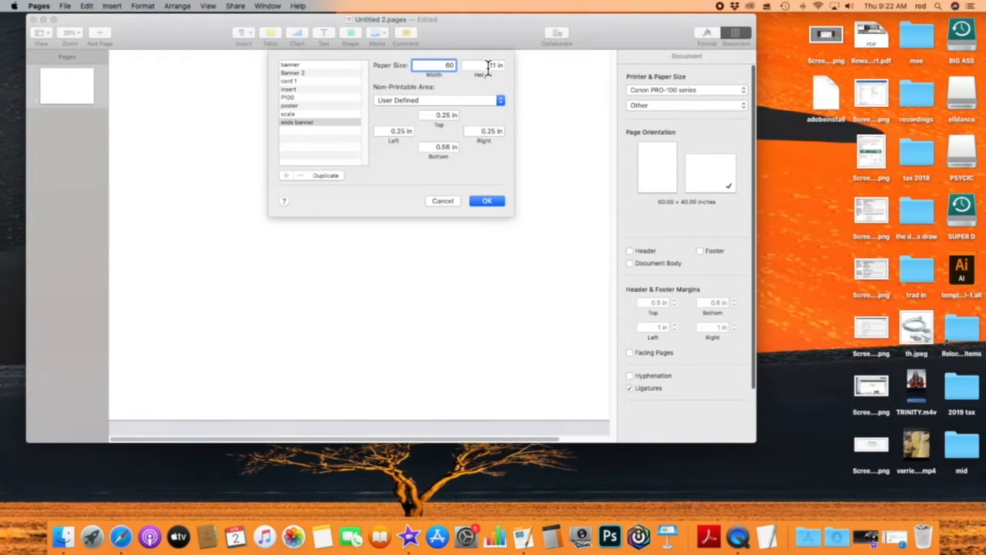
pyautogui.press('Tab')
pyautogui.click(518, 65)
pyautogui.write('20')
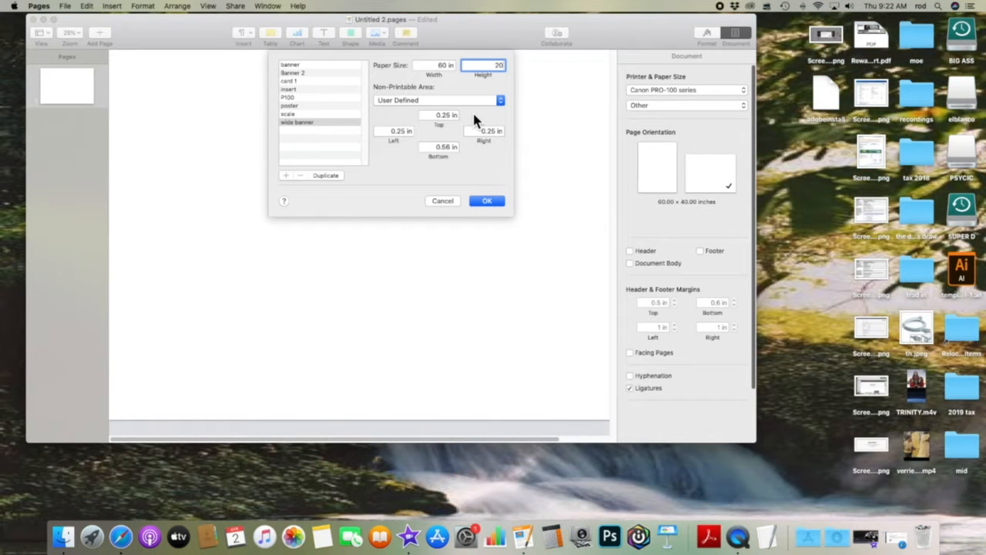
# Set all four non-printable margins of wide banner to 0 in and apply the paper size to the document.
pyautogui.click(436, 114)
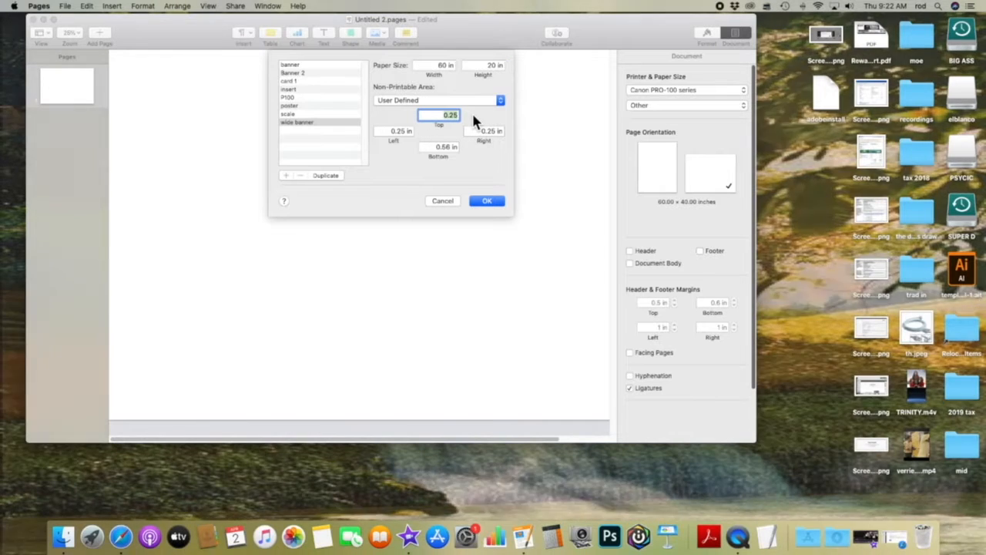
pyautogui.write('0')
pyautogui.press('Tab')
pyautogui.write('0')
pyautogui.press('Tab')
pyautogui.write('0')
pyautogui.press('Tab')
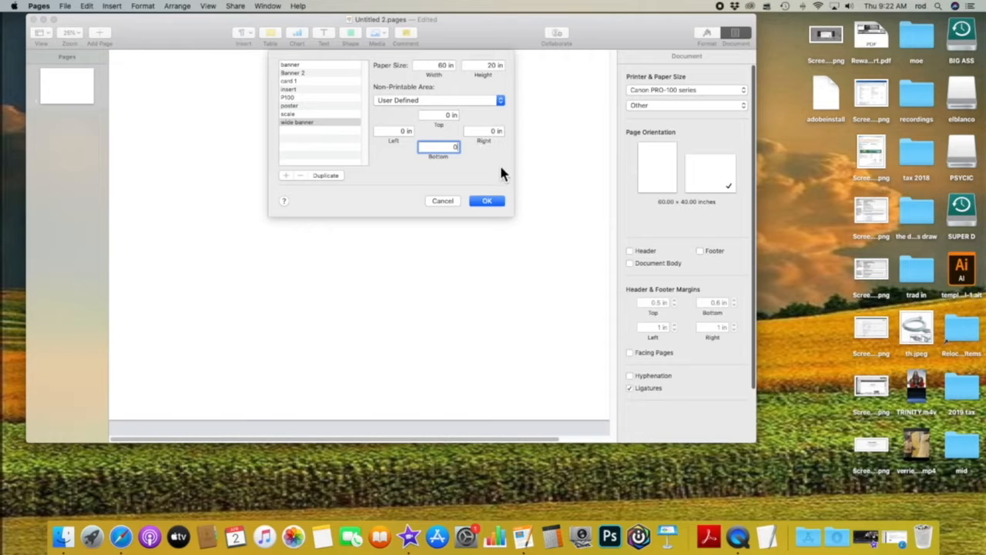
pyautogui.click(487, 202)
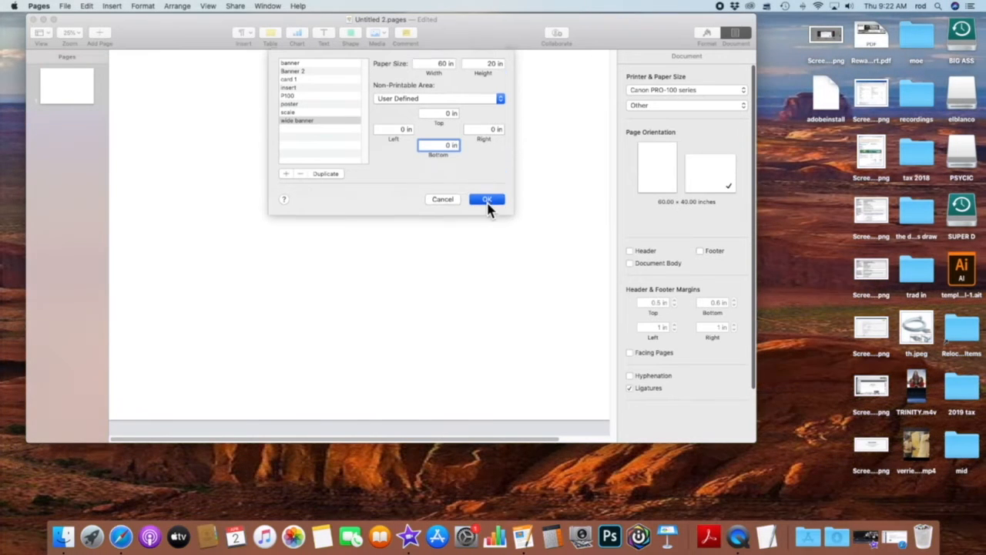
pyautogui.click(472, 169)
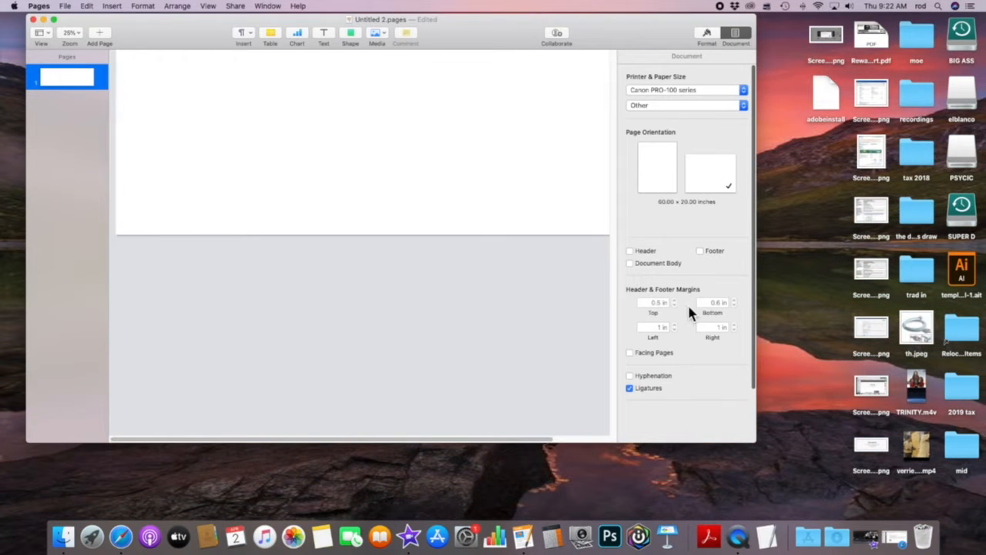
# Insert the moustache shape from the Objects category and enlarge it to over a third of the page width.
pyautogui.moveTo(761, 443); pyautogui.dragTo(975, 485)
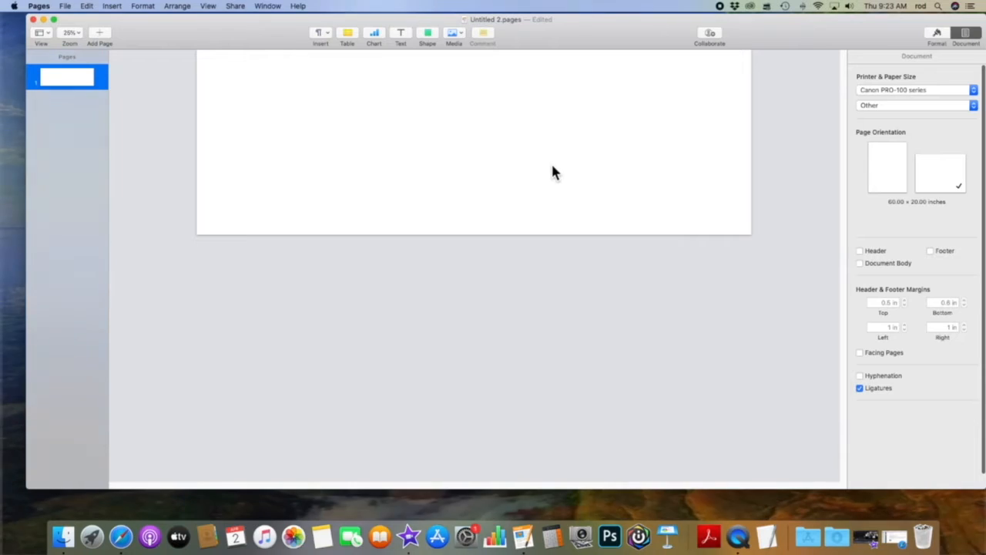
pyautogui.click(428, 35)
pyautogui.press('Down')
pyautogui.press('Down')
pyautogui.scroll(-5, 488, 166)
pyautogui.scroll(-10, 487, 173)
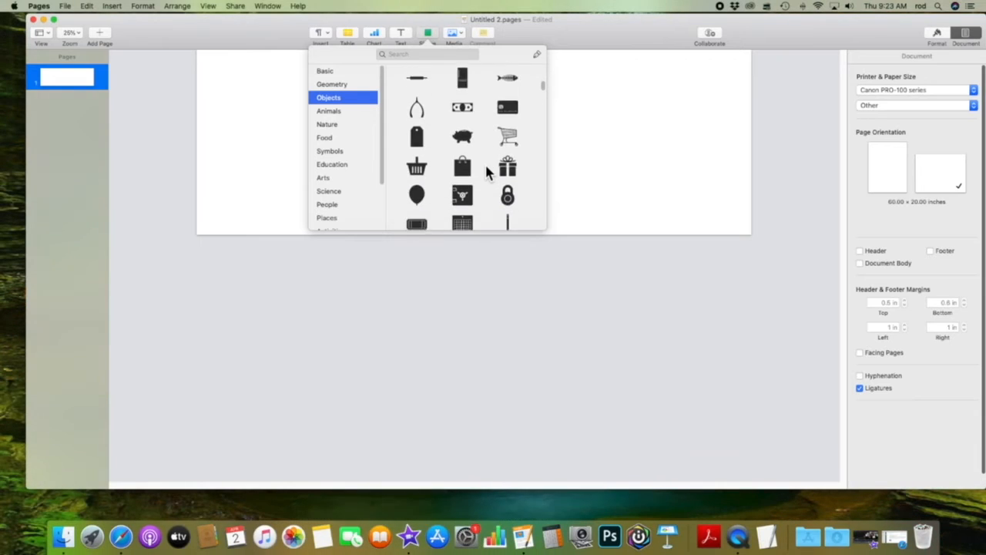
pyautogui.scroll(-3, 486, 171)
pyautogui.scroll(2, 487, 169)
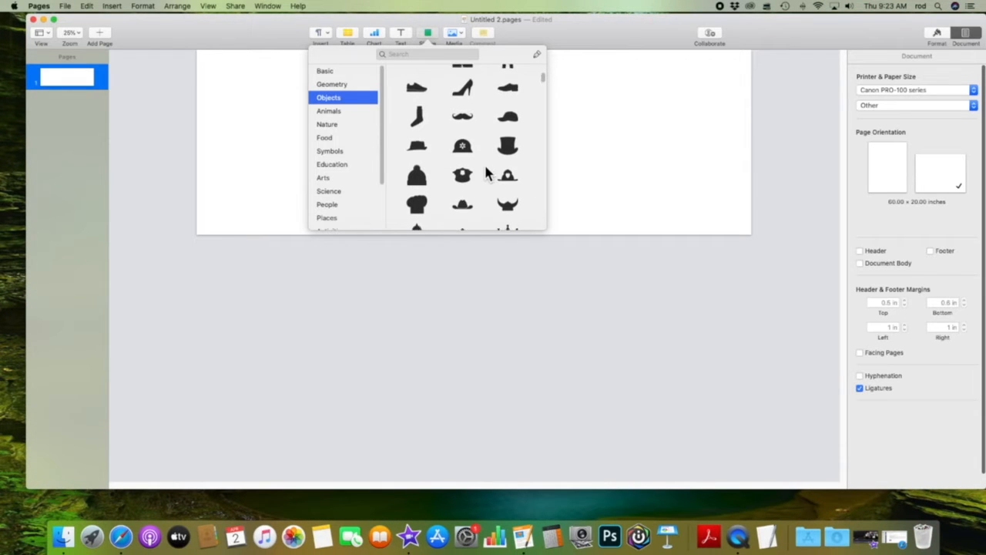
pyautogui.click(468, 125)
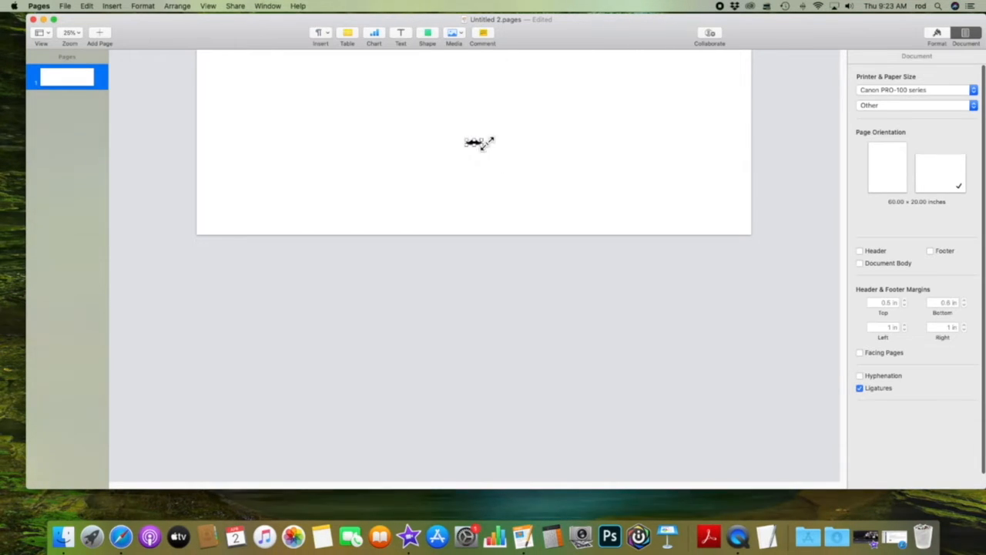
pyautogui.moveTo(484, 141); pyautogui.dragTo(583, 132)
pyautogui.moveTo(550, 162); pyautogui.dragTo(529, 195)
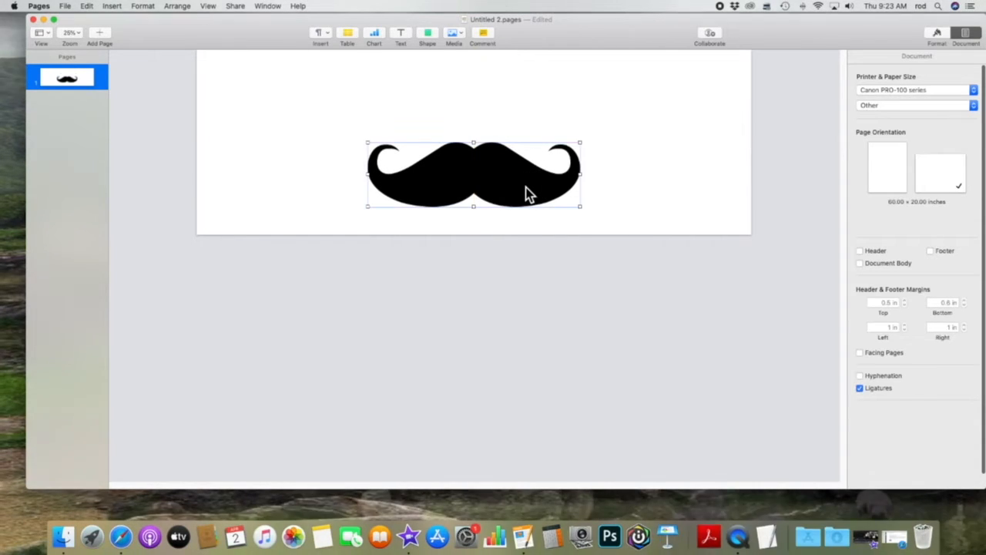
# Add a text box and place it above the left half of the moustache.
pyautogui.click(402, 42)
pyautogui.moveTo(472, 141); pyautogui.dragTo(447, 110)
pyautogui.click(413, 98)
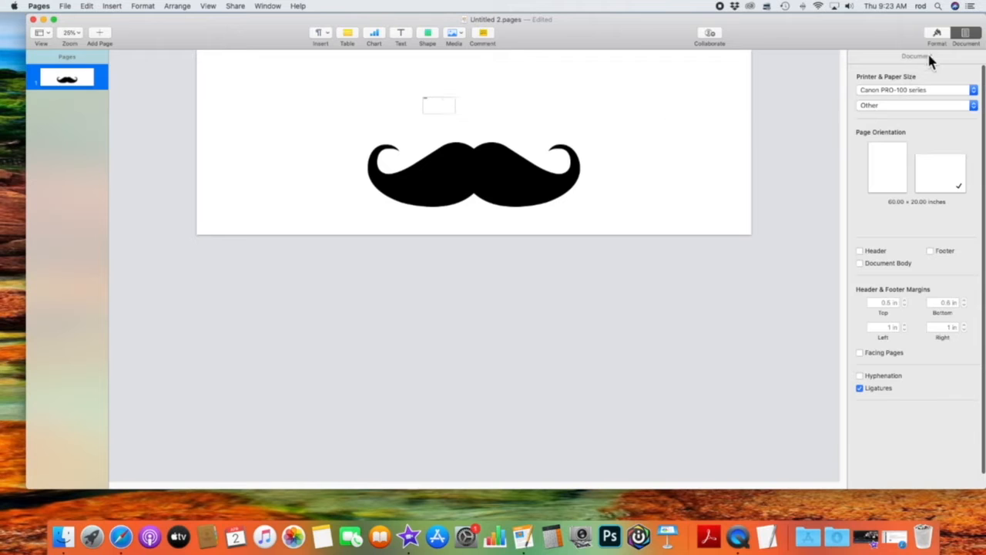
# Enter COOL in the text box above the moustache and set its font size to 106 pt.
pyautogui.click(939, 34)
pyautogui.moveTo(895, 31); pyautogui.dragTo(770, 33)
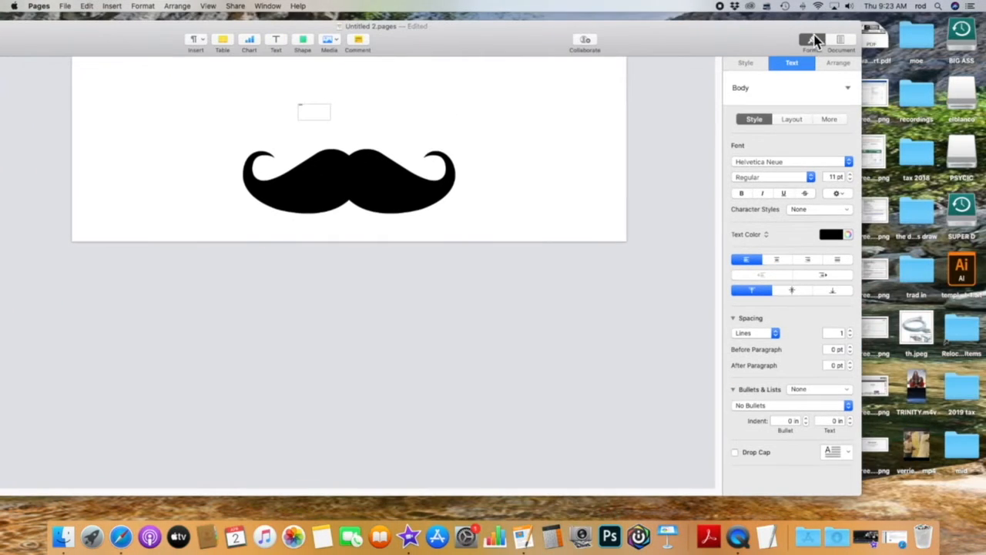
pyautogui.click(851, 174)
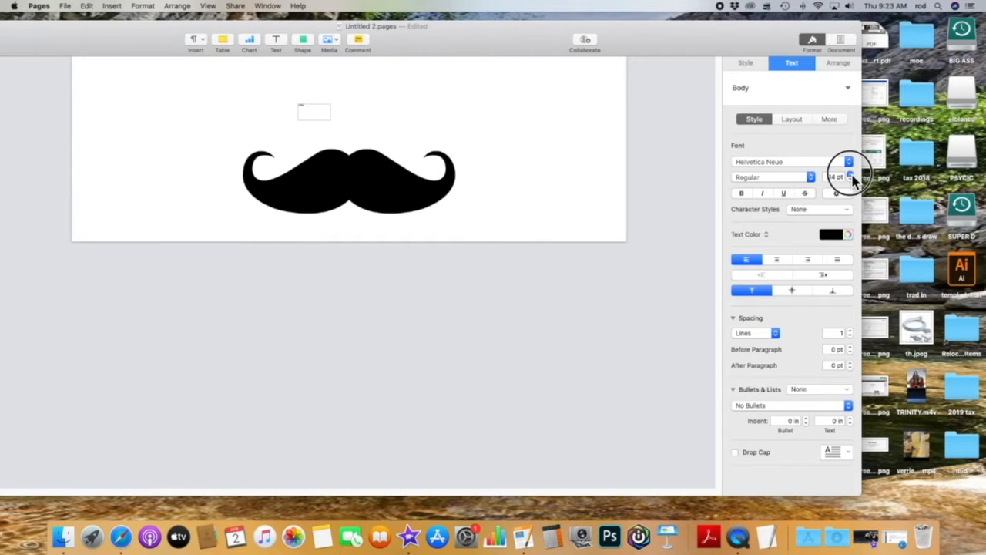
pyautogui.click(851, 174)
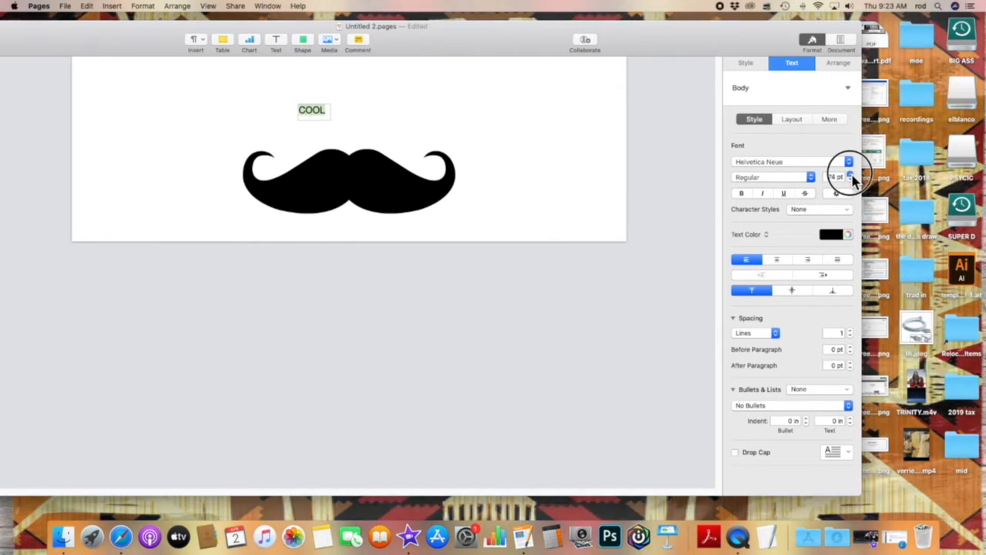
pyautogui.click(851, 174)
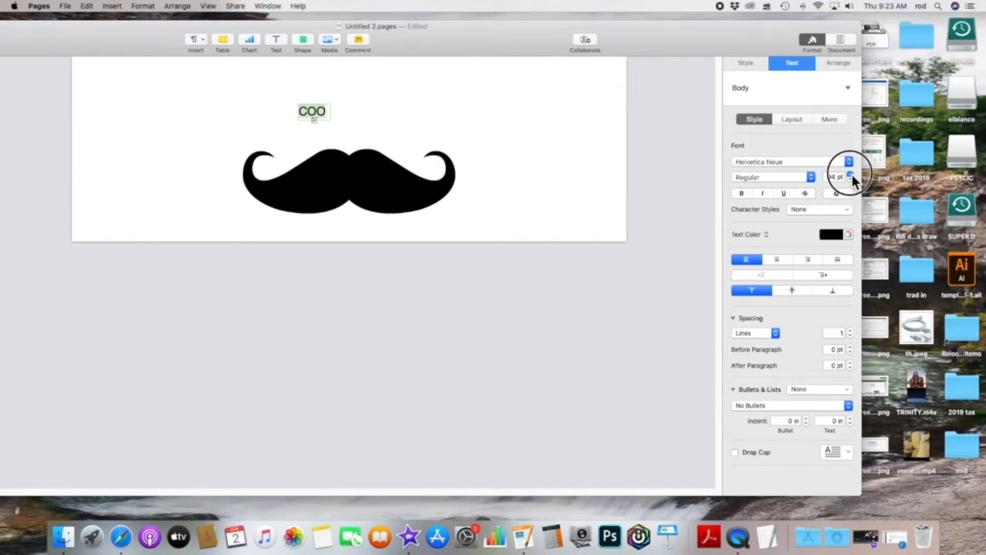
pyautogui.click(850, 175)
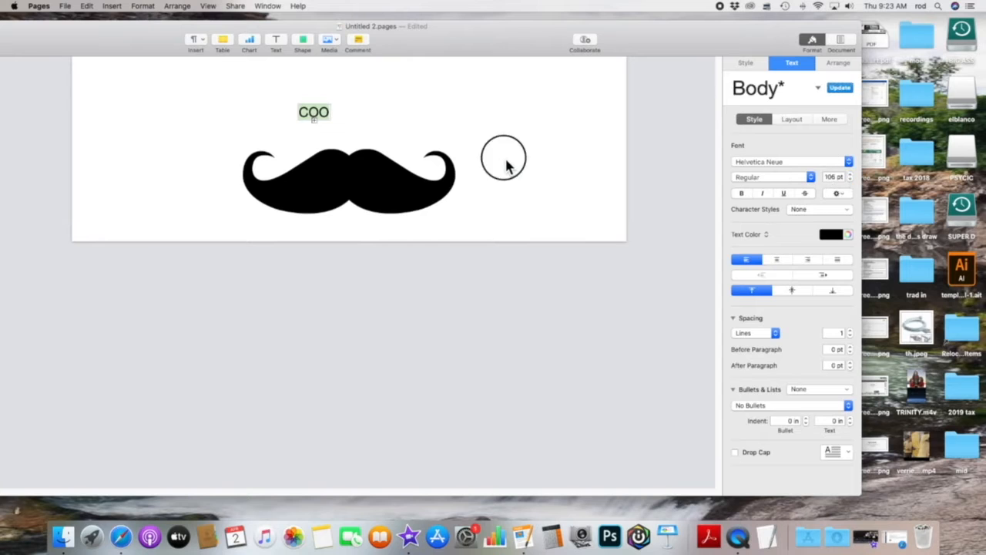
# Enlarge the COOL text box rightward and downward to over two fifths of the page width.
pyautogui.click(503, 158)
pyautogui.click(327, 121)
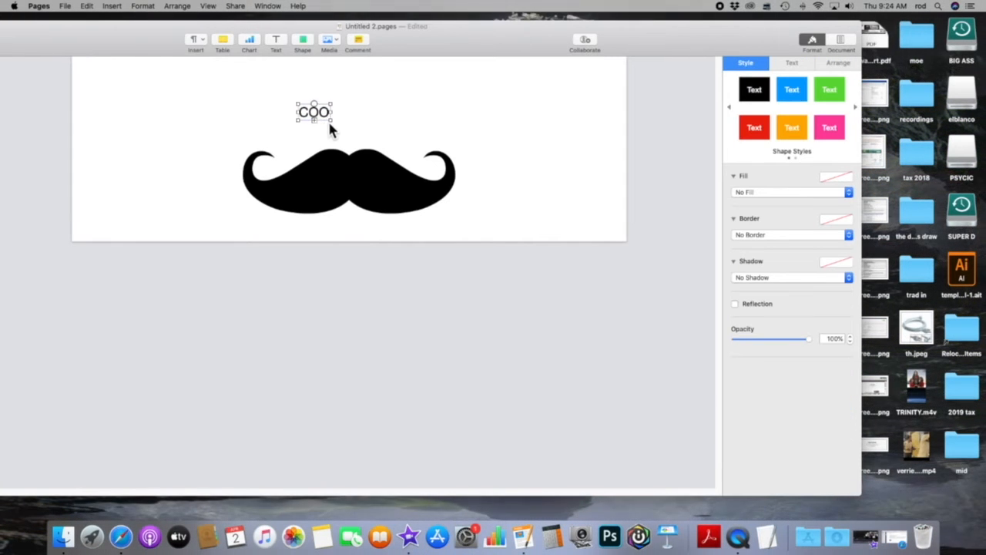
pyautogui.moveTo(332, 121); pyautogui.dragTo(538, 141)
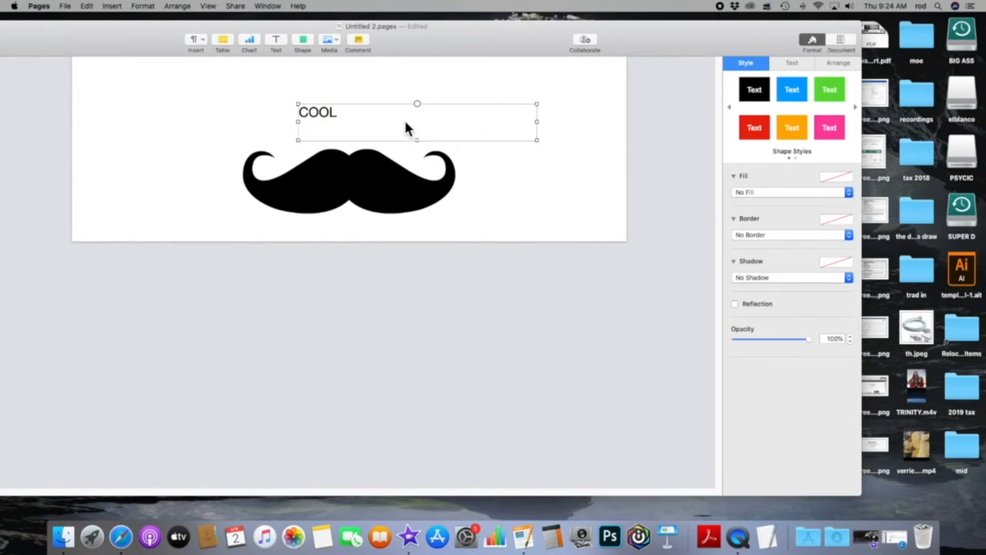
# Centre the COOL text horizontally and vertically in its box and make it bold.
pyautogui.click(793, 65)
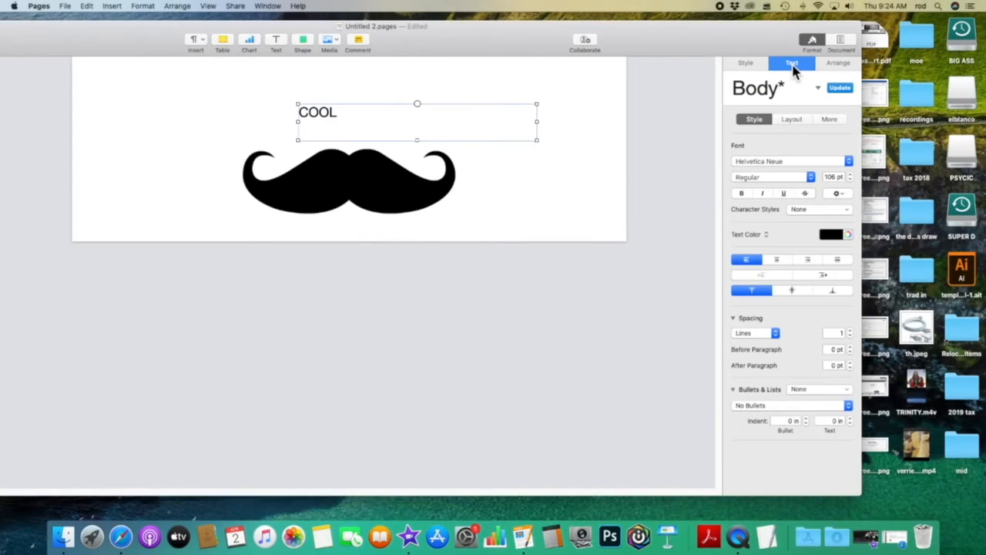
pyautogui.click(778, 260)
pyautogui.click(794, 290)
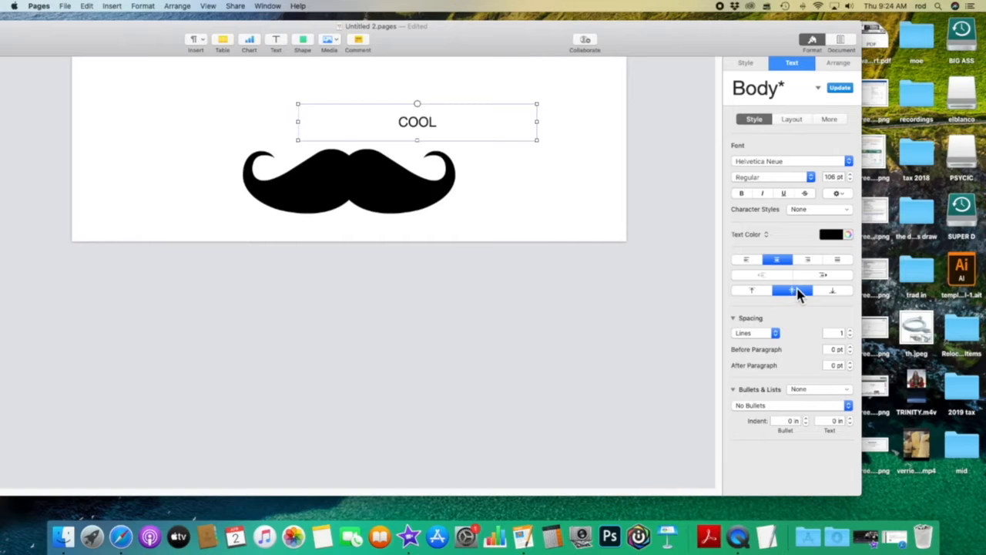
pyautogui.click(741, 194)
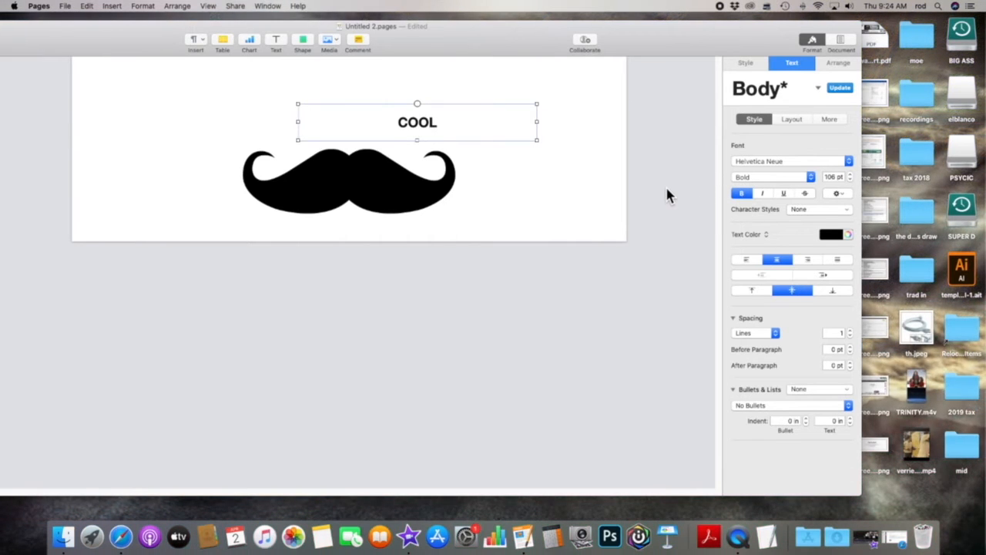
# Apply the Title paragraph style at 300 pt to COOL, then heighten its text box and place the word just above the moustache.
pyautogui.click(819, 90)
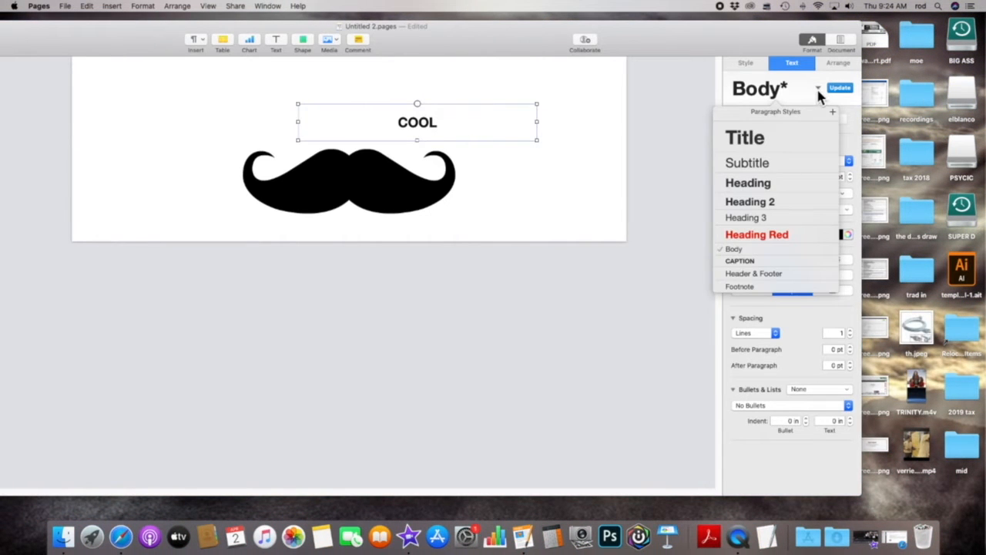
pyautogui.click(751, 142)
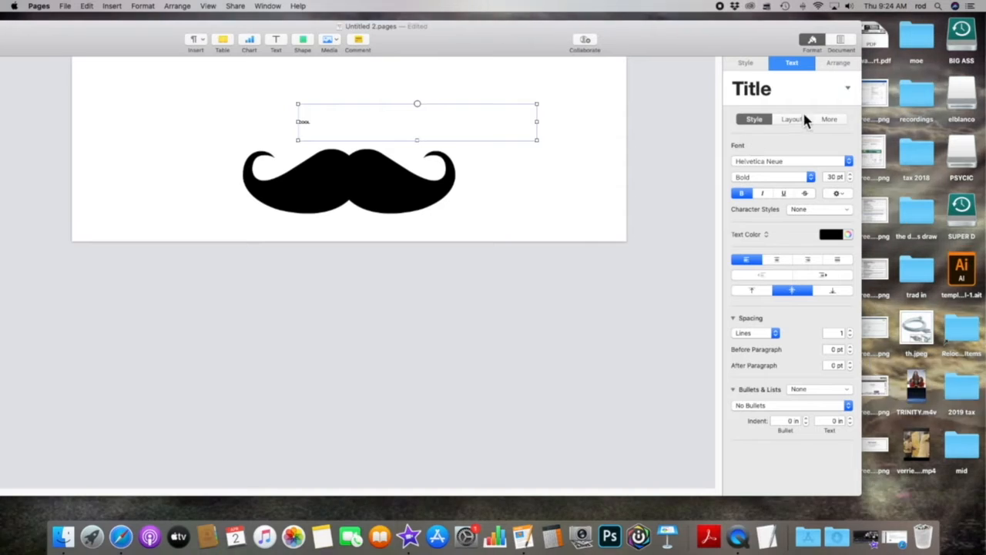
pyautogui.click(838, 178)
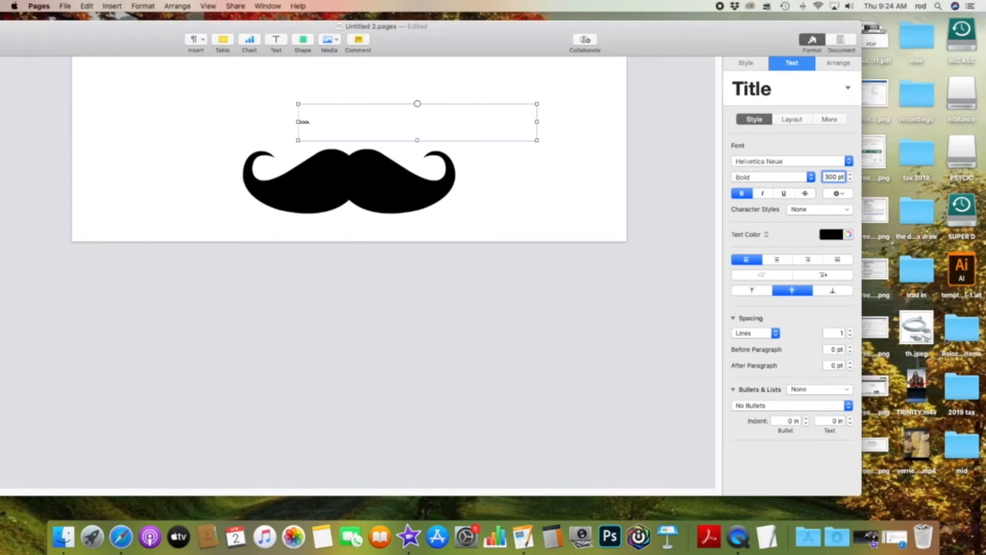
pyautogui.press('Return')
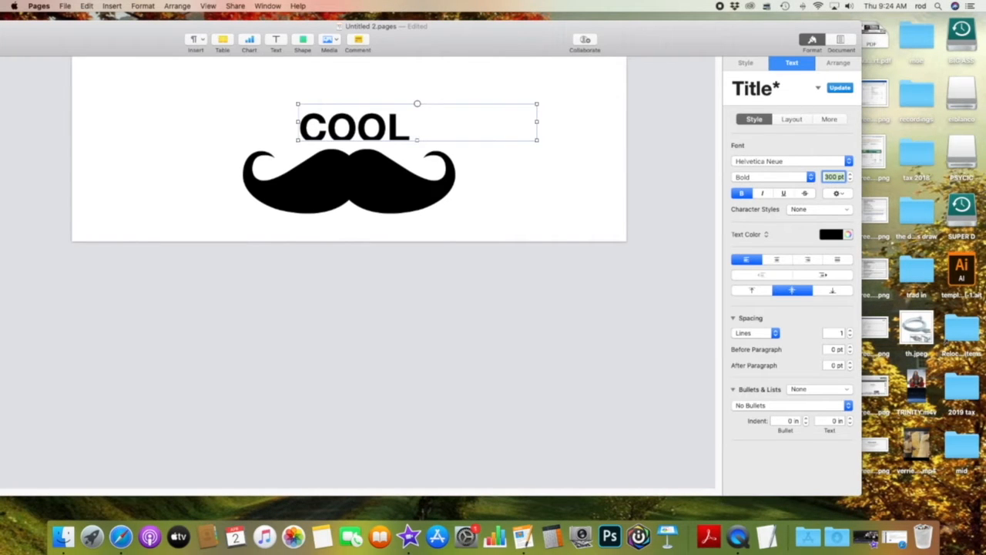
pyautogui.moveTo(417, 140); pyautogui.dragTo(390, 149)
pyautogui.click(408, 145)
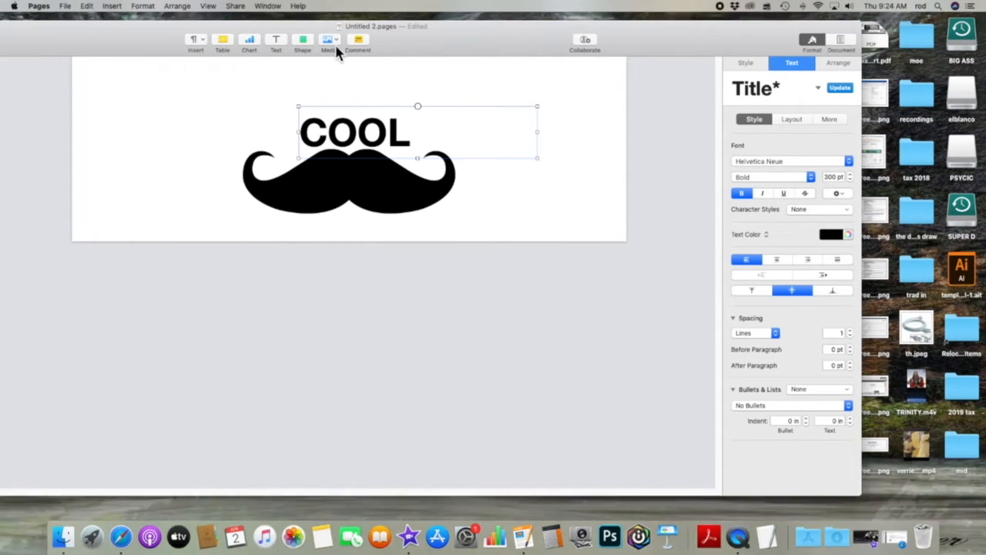
# Start choosing a media file to insert and browse to the illustraitor folder inside PALOMAR under desktop items.
pyautogui.click(341, 43)
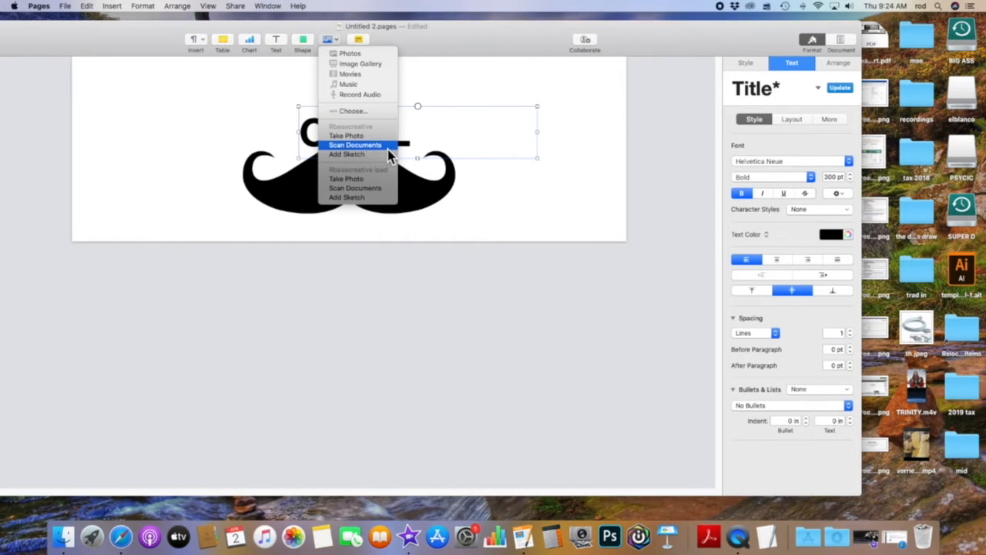
pyautogui.click(351, 114)
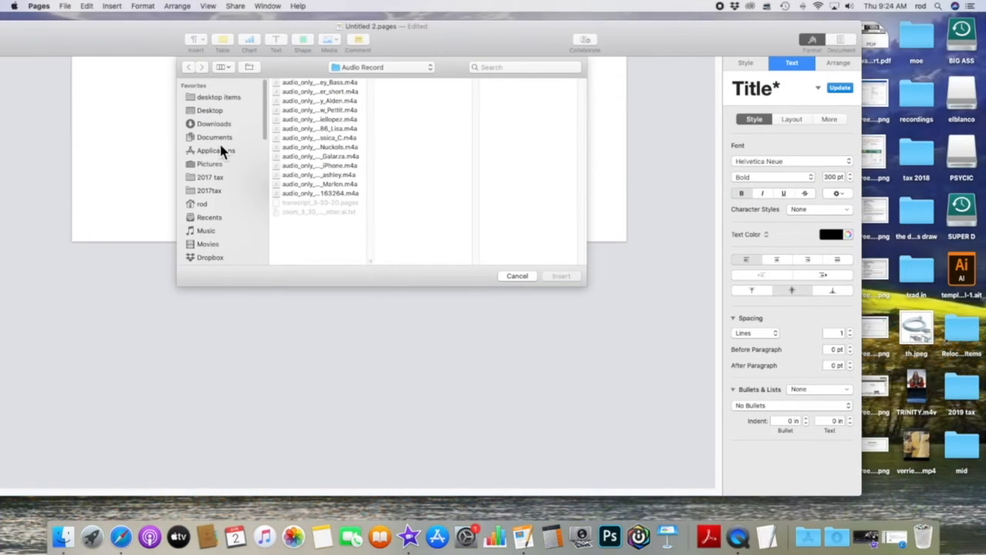
pyautogui.scroll(-10, 219, 175)
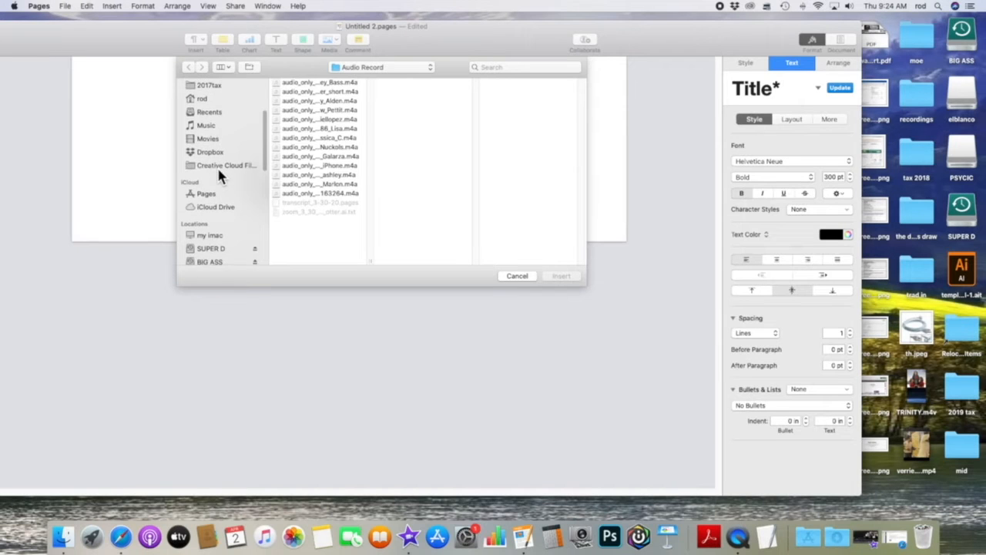
pyautogui.scroll(-8, 220, 176)
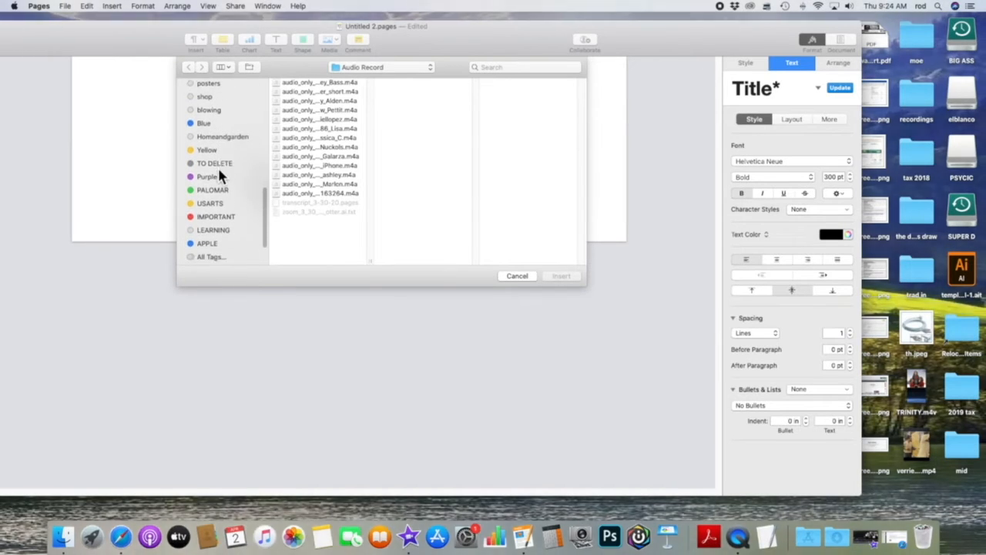
pyautogui.click(197, 246)
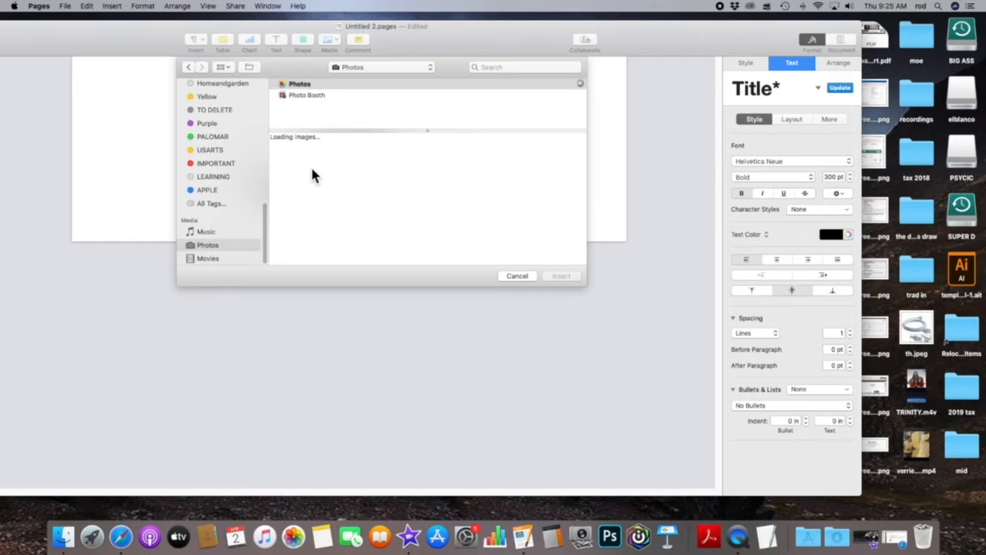
pyautogui.scroll(10, 228, 154)
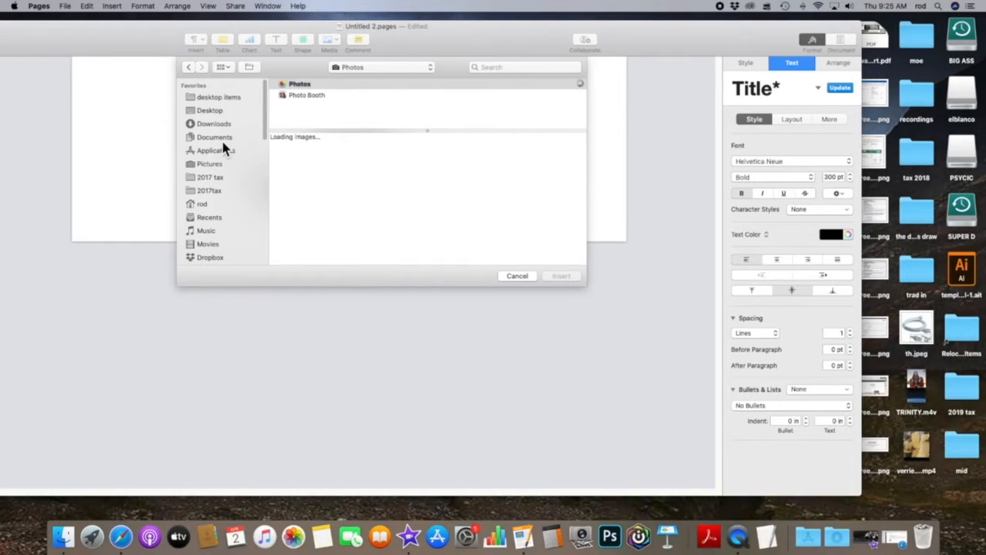
pyautogui.click(215, 137)
pyautogui.click(216, 96)
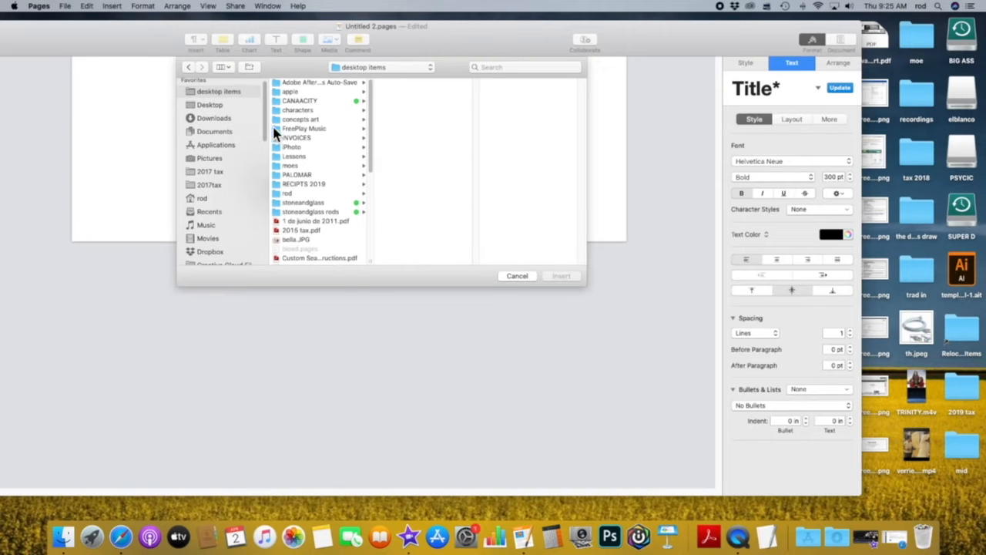
pyautogui.click(307, 175)
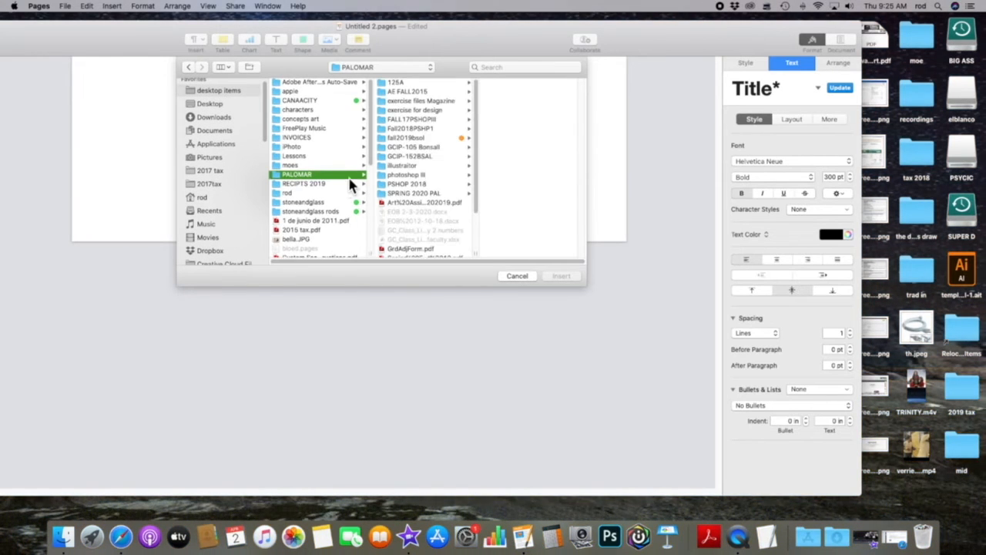
pyautogui.click(387, 168)
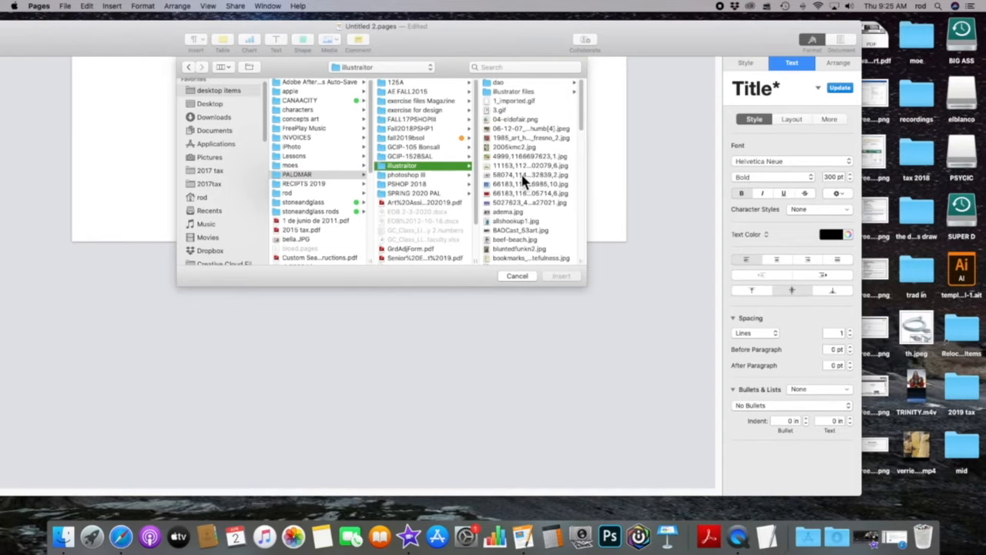
# Preview several images in the illustraitor folder and insert the logo file brntphoto.ai into the banner.
pyautogui.click(494, 148)
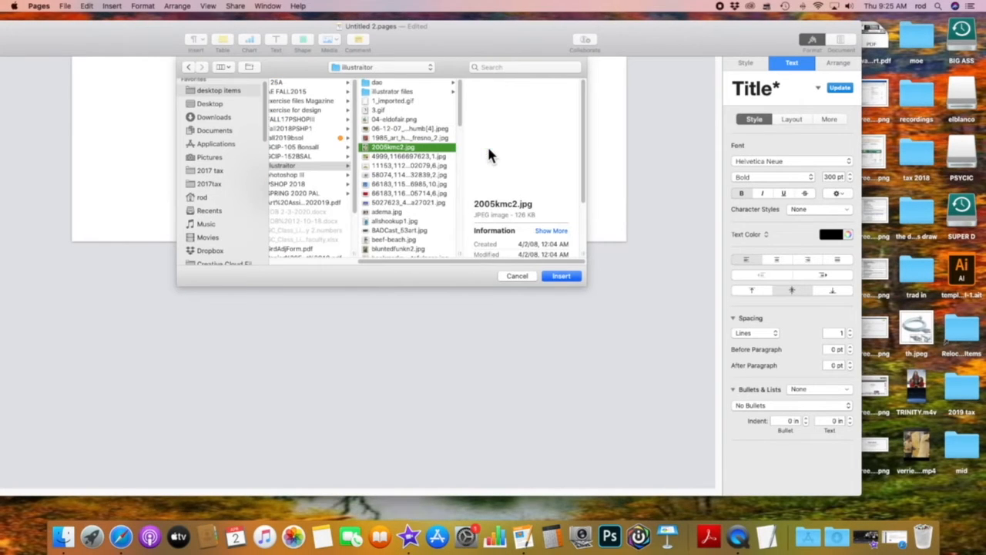
pyautogui.click(372, 167)
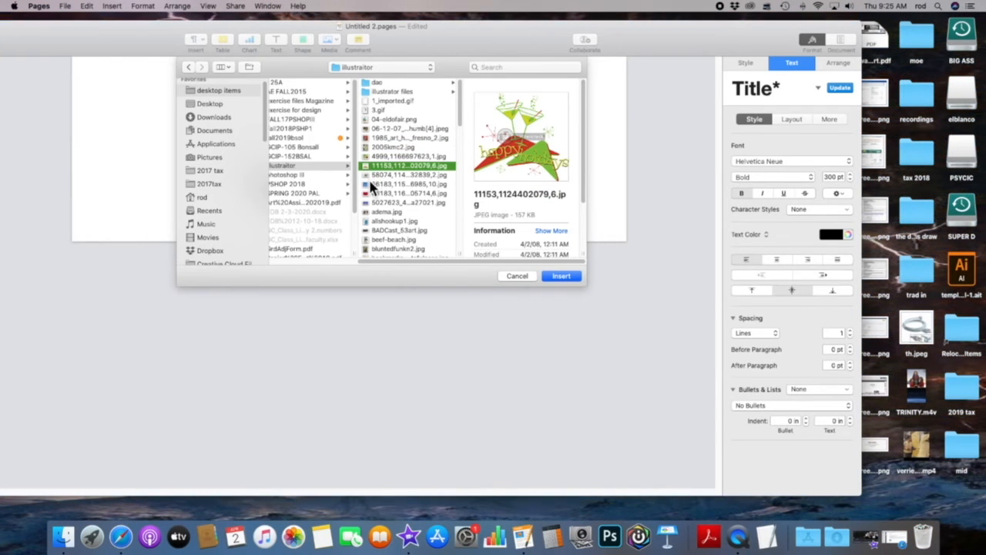
pyautogui.click(371, 192)
pyautogui.scroll(-2, 387, 204)
pyautogui.scroll(-2, 388, 205)
pyautogui.click(370, 170)
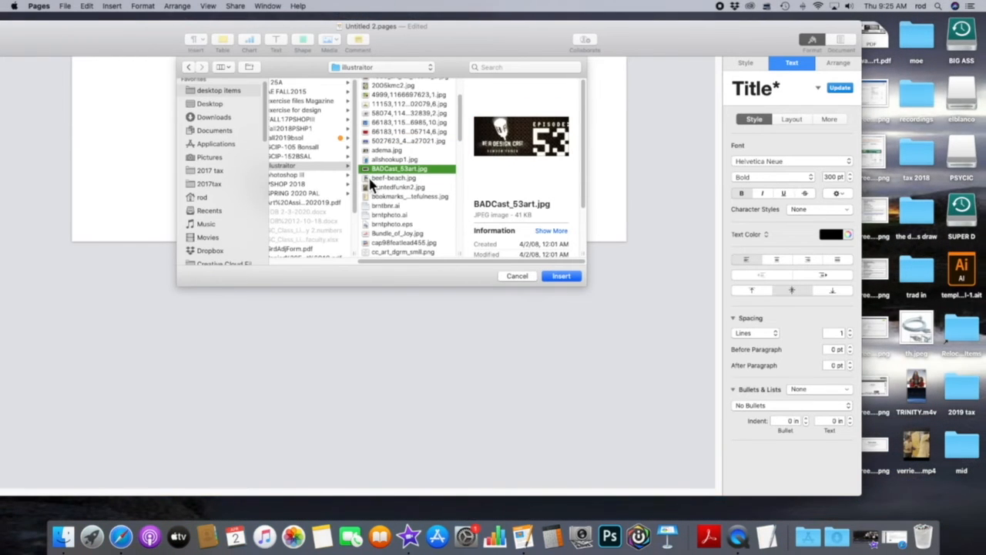
pyautogui.click(368, 196)
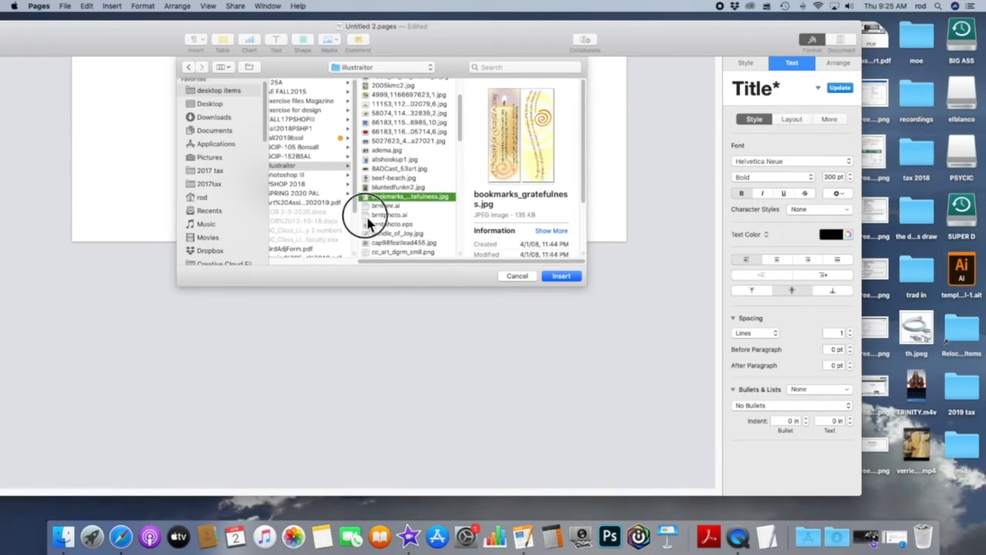
pyautogui.click(368, 216)
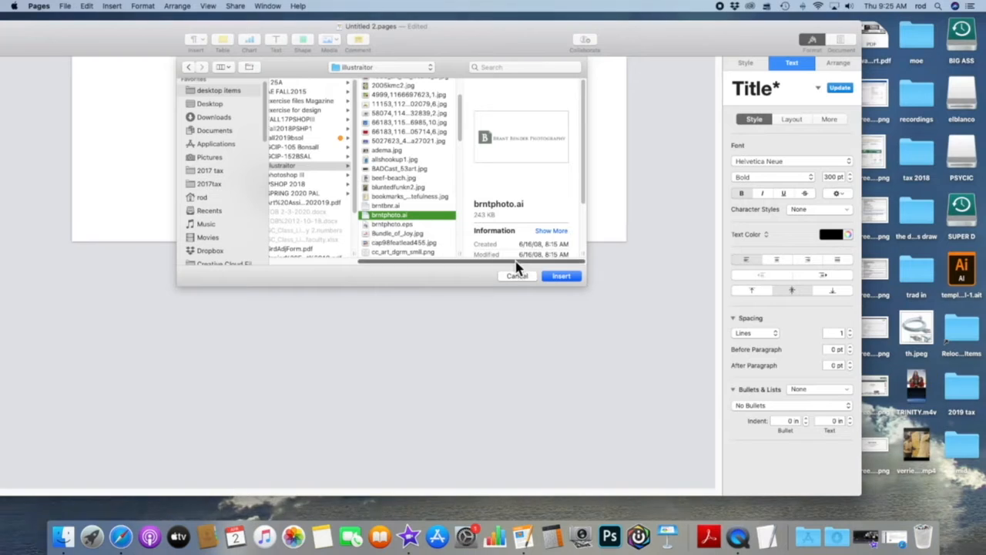
pyautogui.click(564, 279)
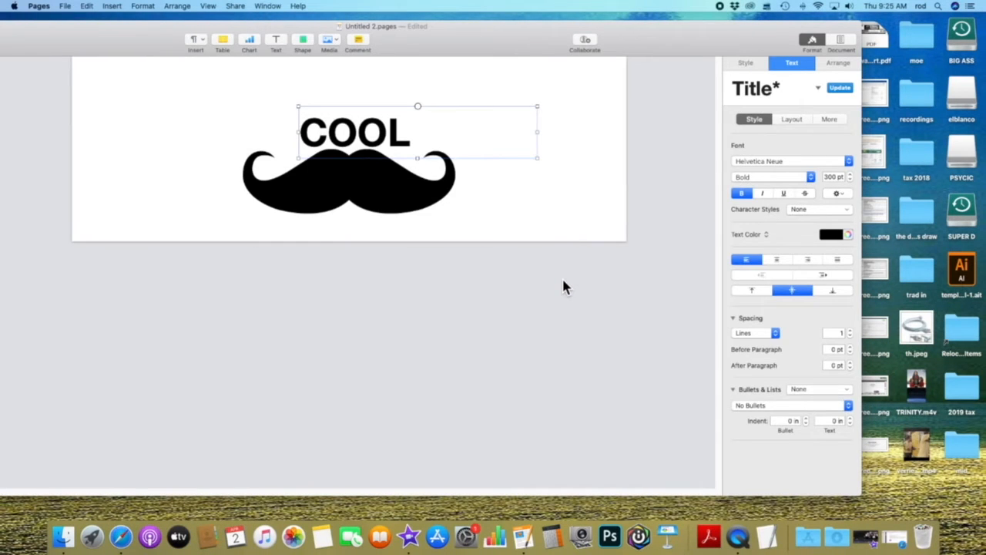
# Move the inserted logo to the page's upper-left area and enlarge it proportionally to about a quarter of the page width.
pyautogui.moveTo(332, 149); pyautogui.dragTo(204, 100)
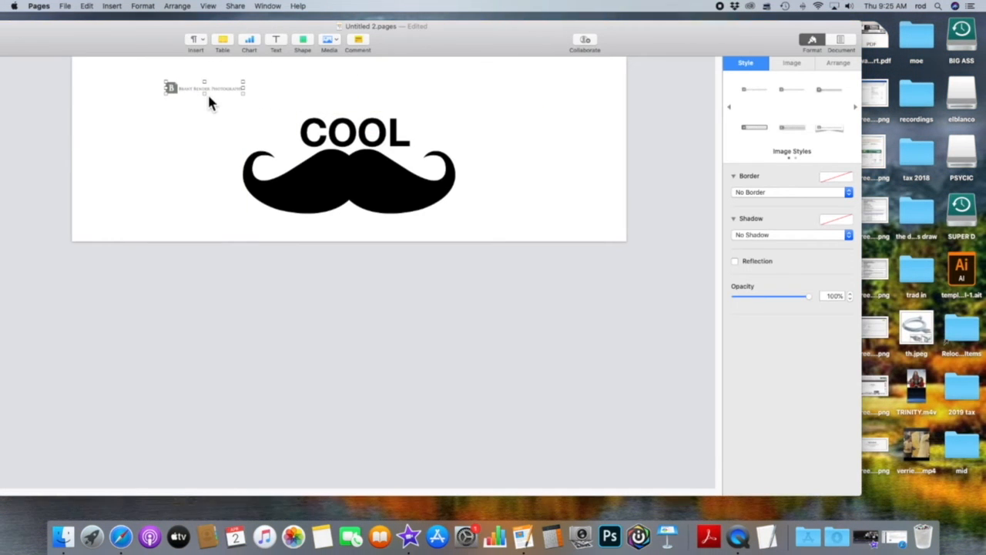
pyautogui.click(199, 97)
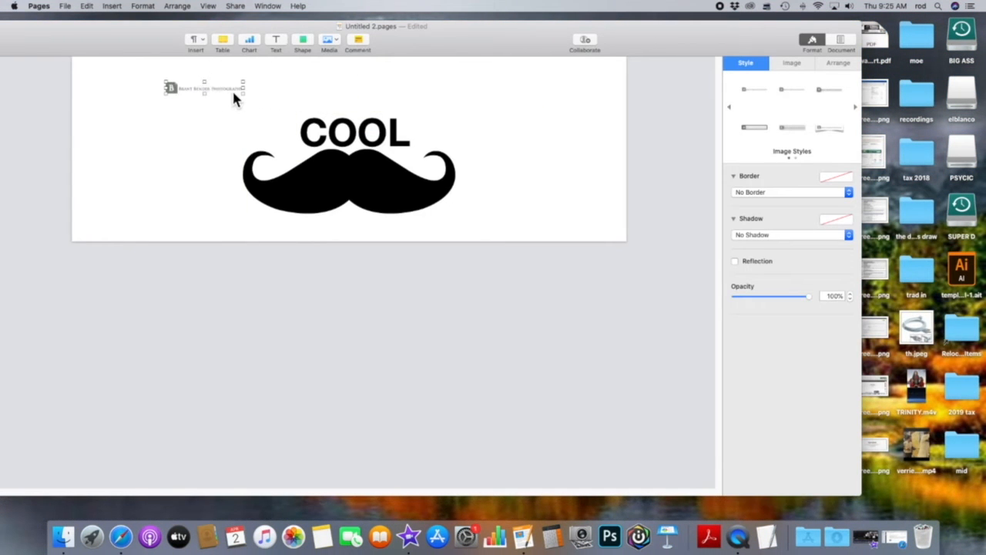
pyautogui.doubleClick(169, 27)
pyautogui.click(77, 39)
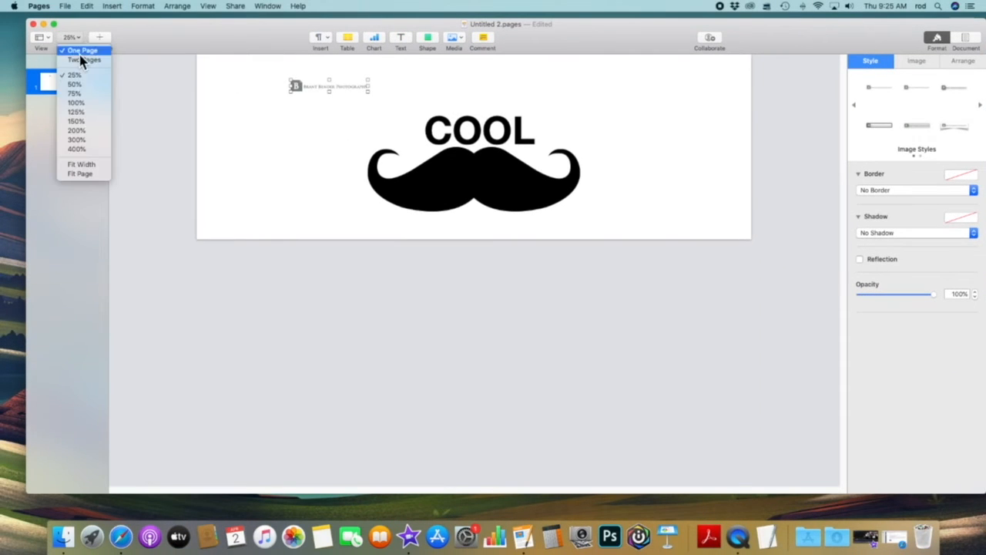
pyautogui.click(83, 104)
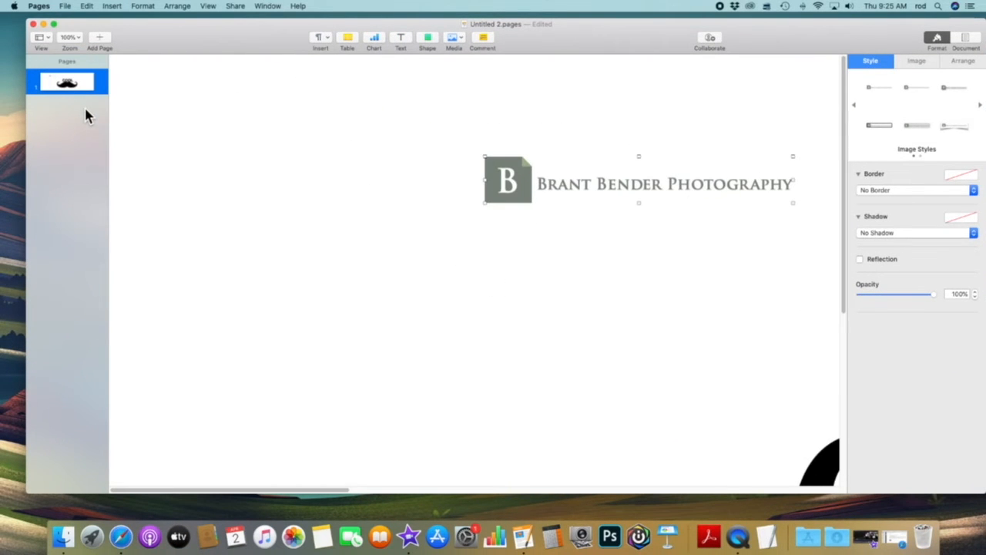
pyautogui.moveTo(518, 160); pyautogui.dragTo(269, 102)
pyautogui.moveTo(544, 145); pyautogui.dragTo(779, 234)
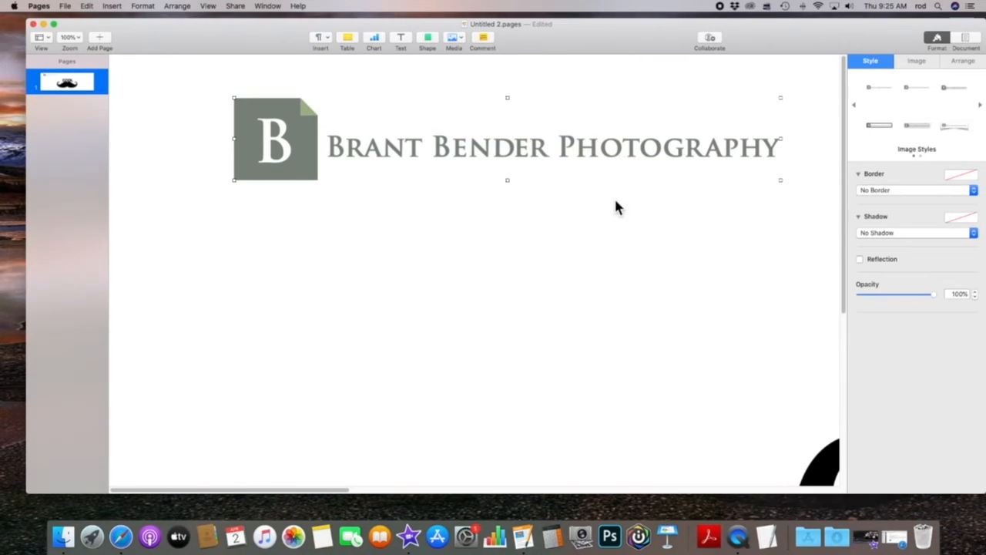
# Enlarge the photography logo slightly in proportion and position it near the banner page's upper-left corner.
pyautogui.moveTo(781, 180); pyautogui.dragTo(840, 204)
pyautogui.moveTo(281, 146); pyautogui.dragTo(240, 138)
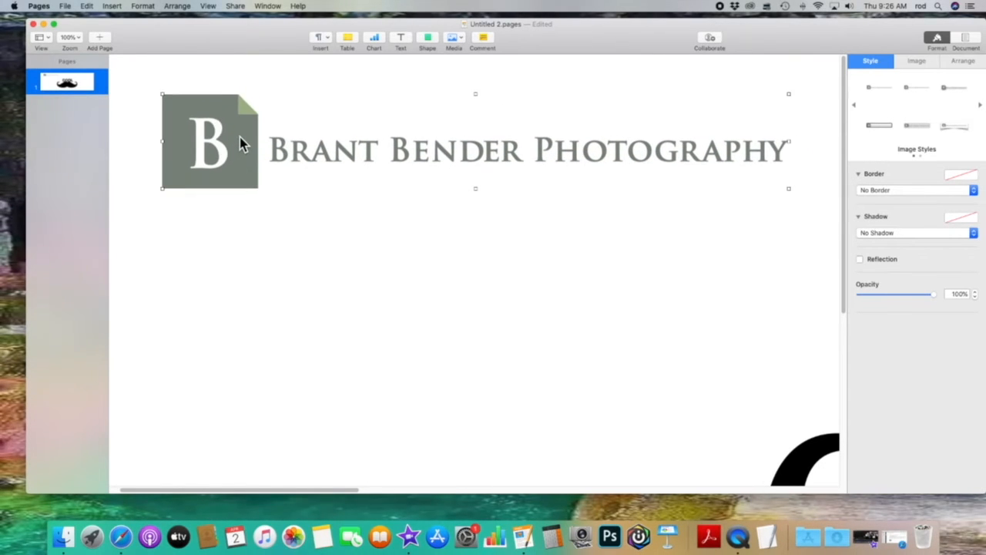
pyautogui.click(70, 38)
pyautogui.click(92, 85)
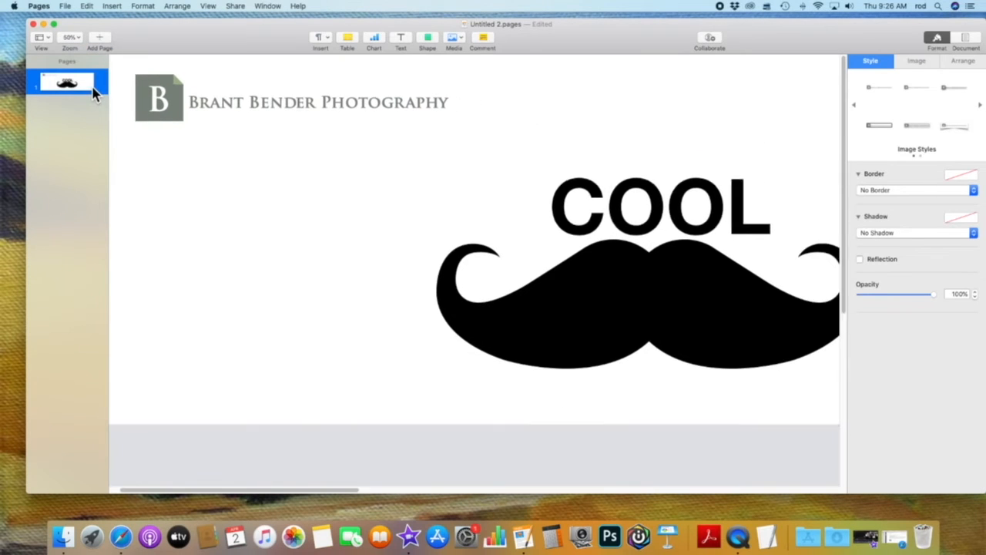
pyautogui.moveTo(186, 107); pyautogui.dragTo(193, 107)
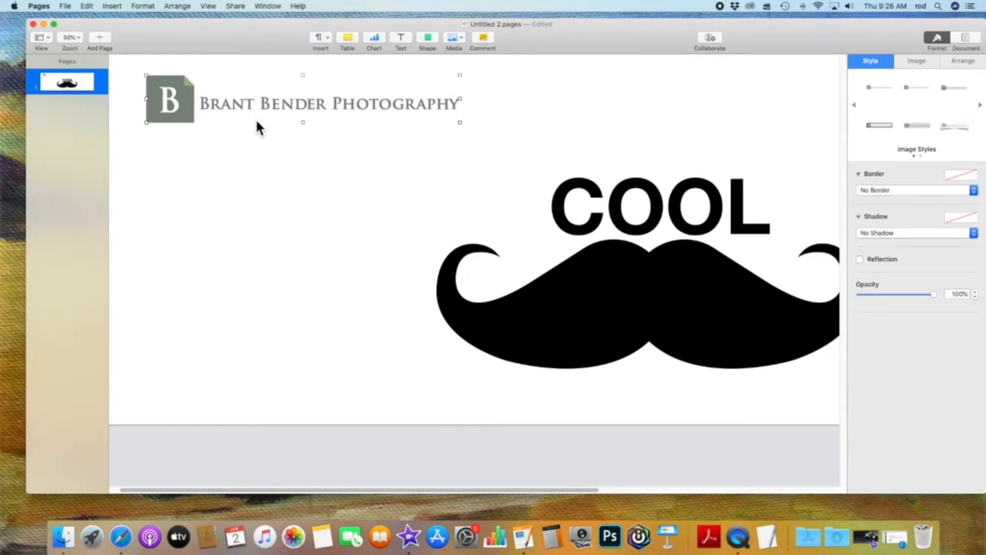
# Save the document as banner cool in the SPRING 2020 PAL folder inside PALOMAR under desktop items.
pyautogui.click(67, 7)
pyautogui.moveTo(94, 116)
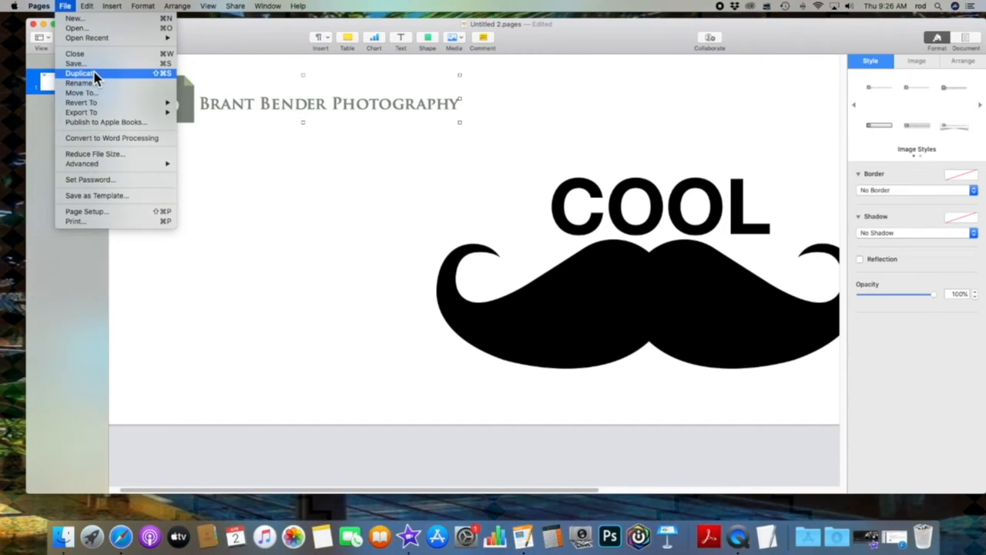
pyautogui.click(94, 67)
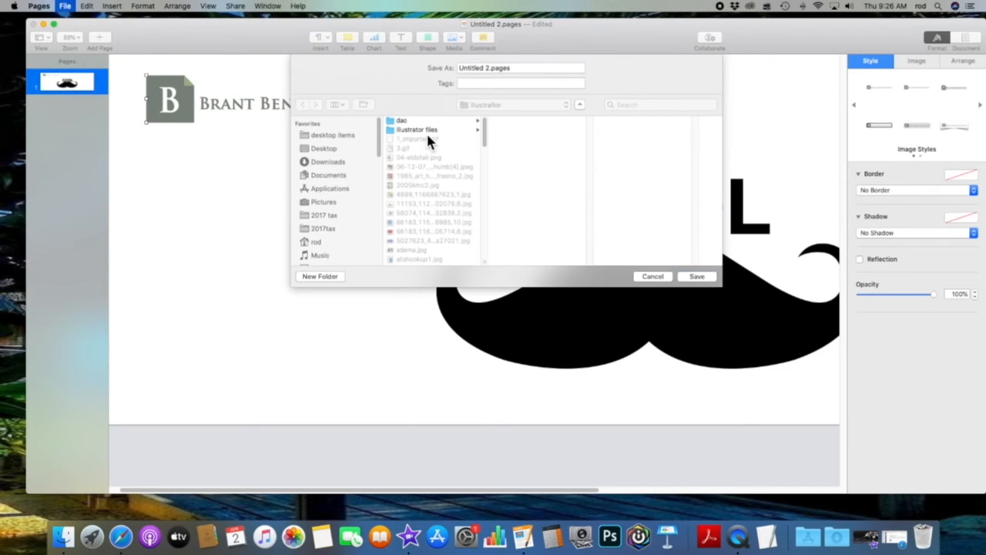
pyautogui.click(339, 135)
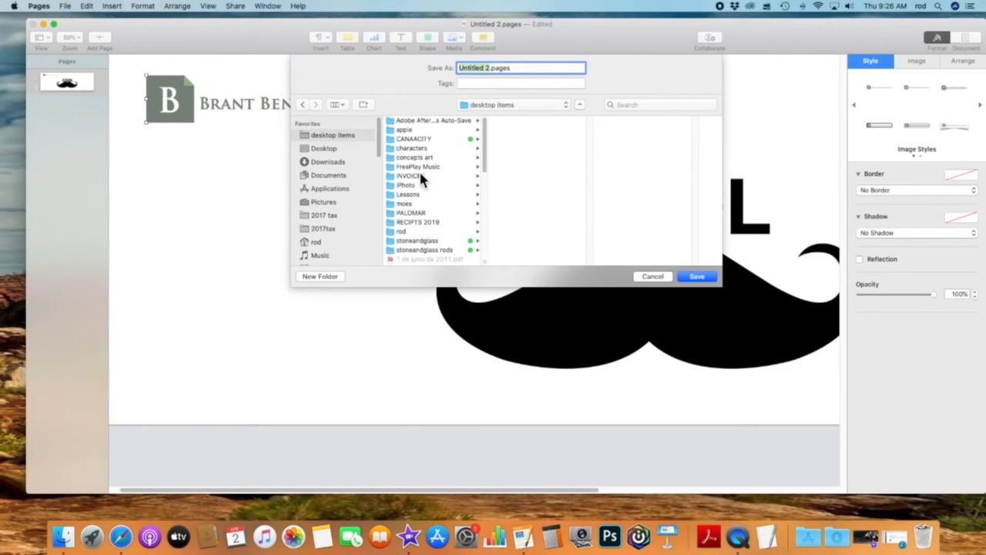
pyautogui.click(414, 215)
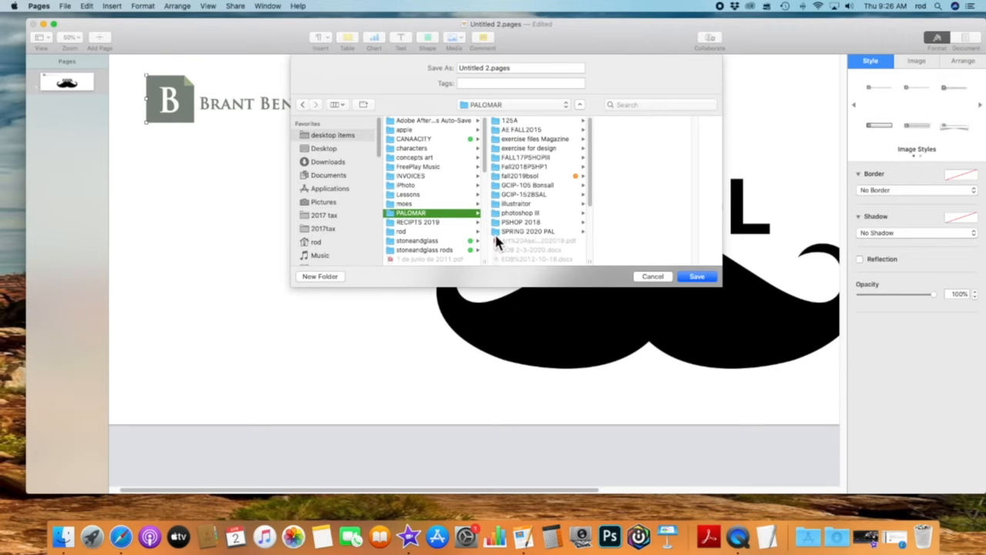
pyautogui.click(498, 232)
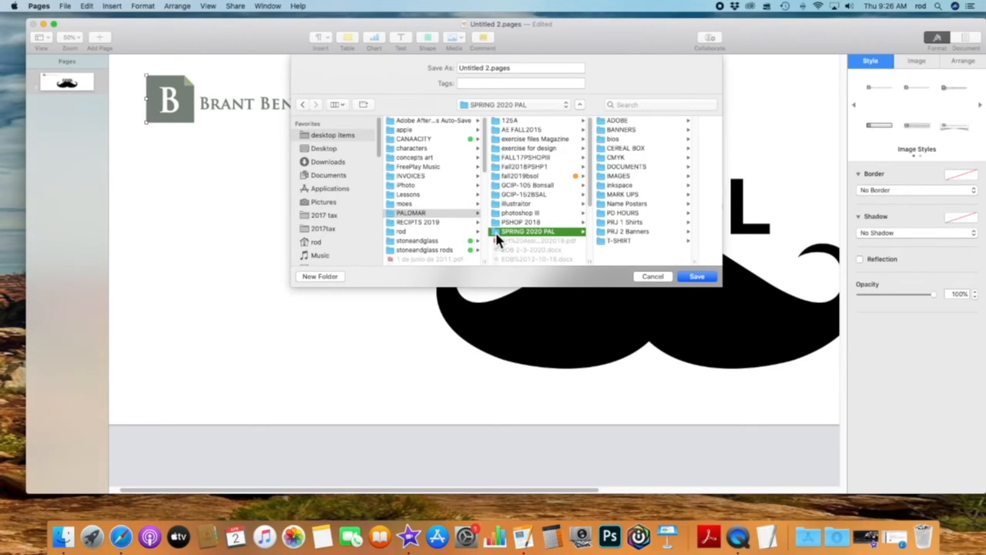
pyautogui.click(604, 131)
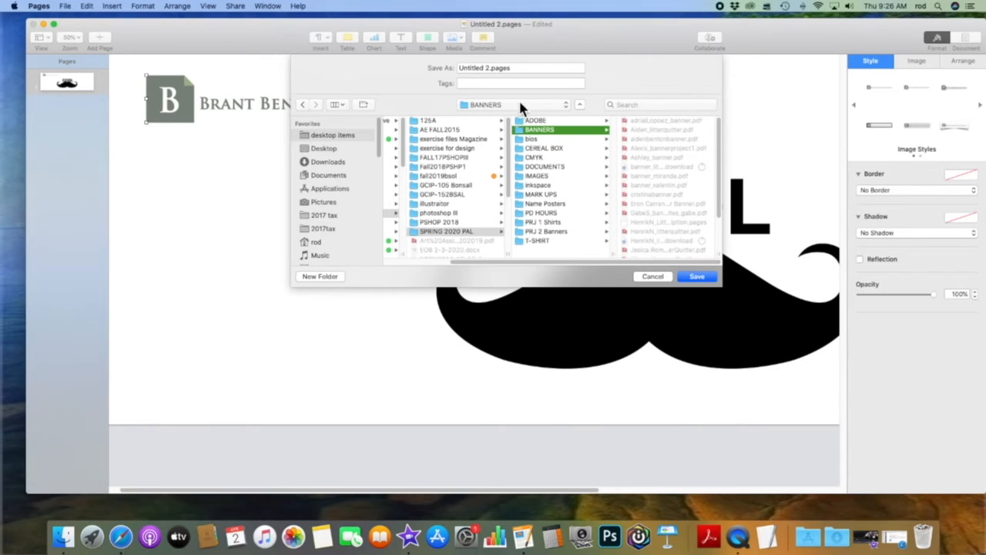
pyautogui.click(417, 233)
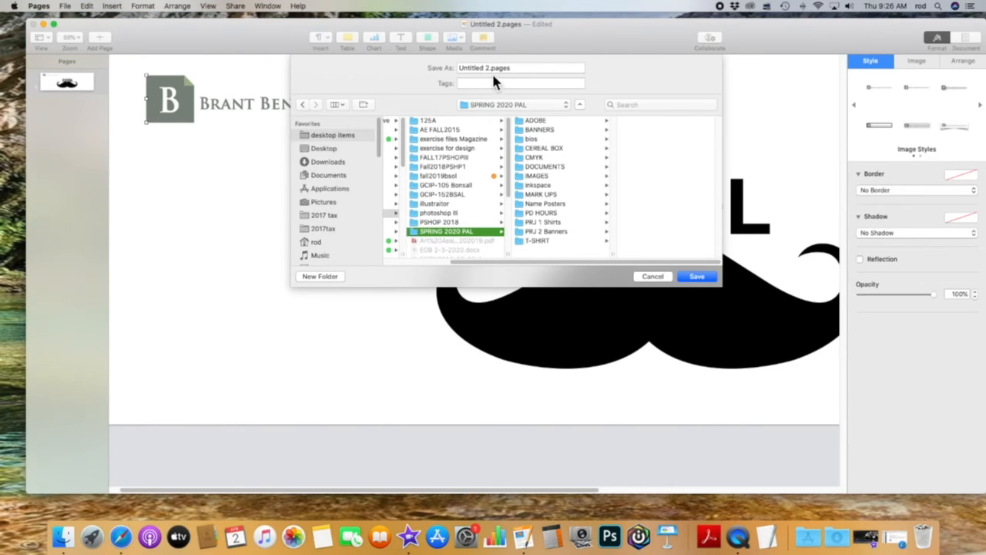
pyautogui.click(492, 68)
pyautogui.write('banner coo')
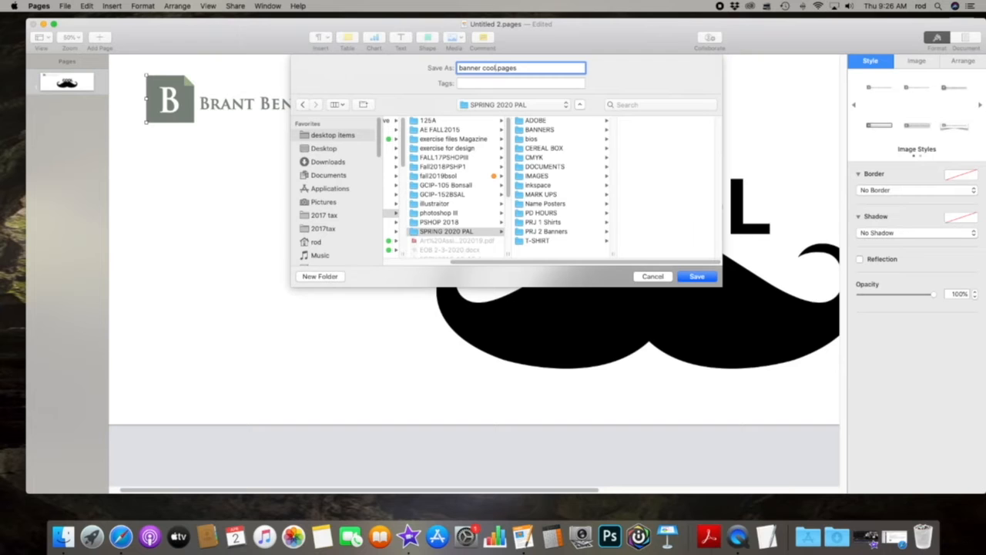
pyautogui.click(696, 276)
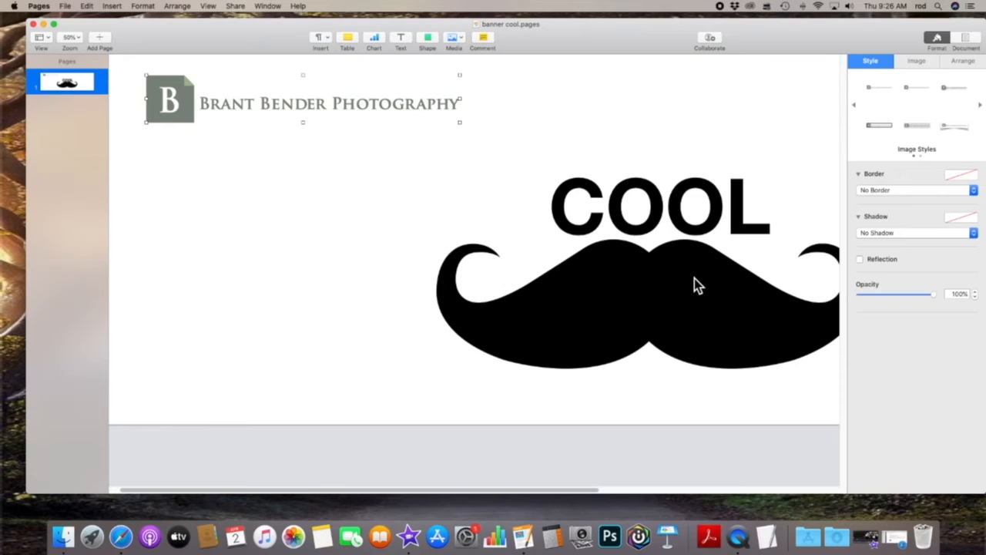
# Try the picture frame image style on the logo and return it to the plain borderless style.
pyautogui.click(952, 128)
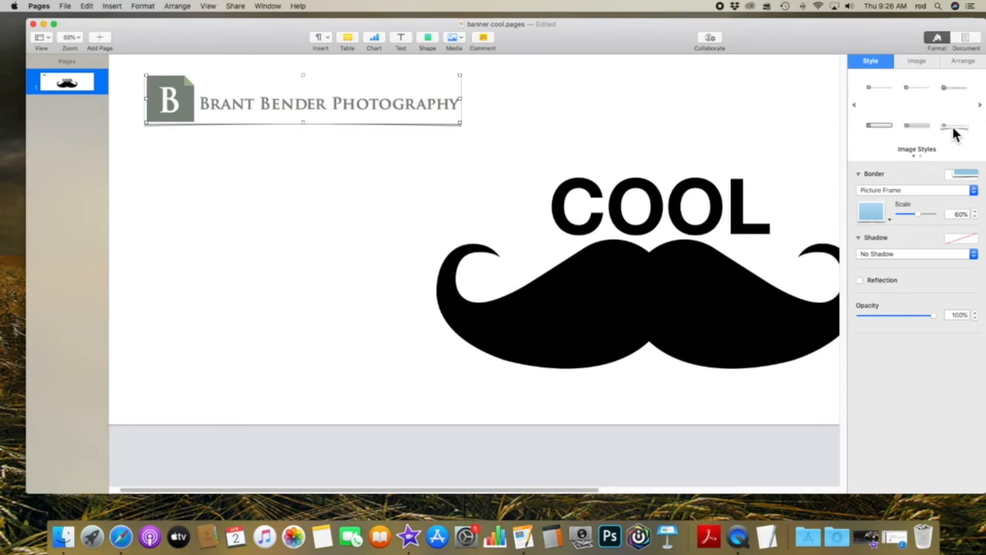
pyautogui.click(873, 89)
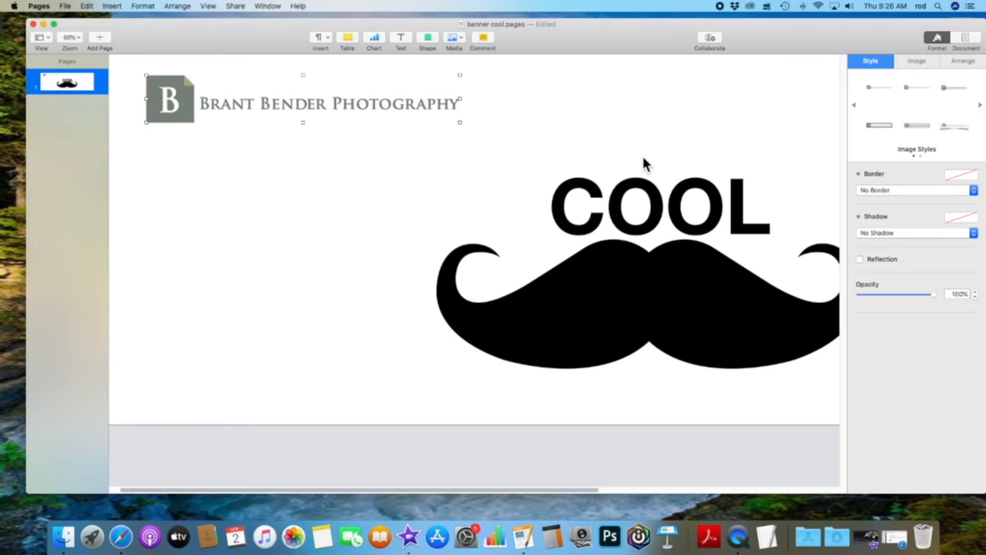
# Select the word COOL and open the custom text color picker for it, placed clear of the artwork.
pyautogui.doubleClick(576, 205)
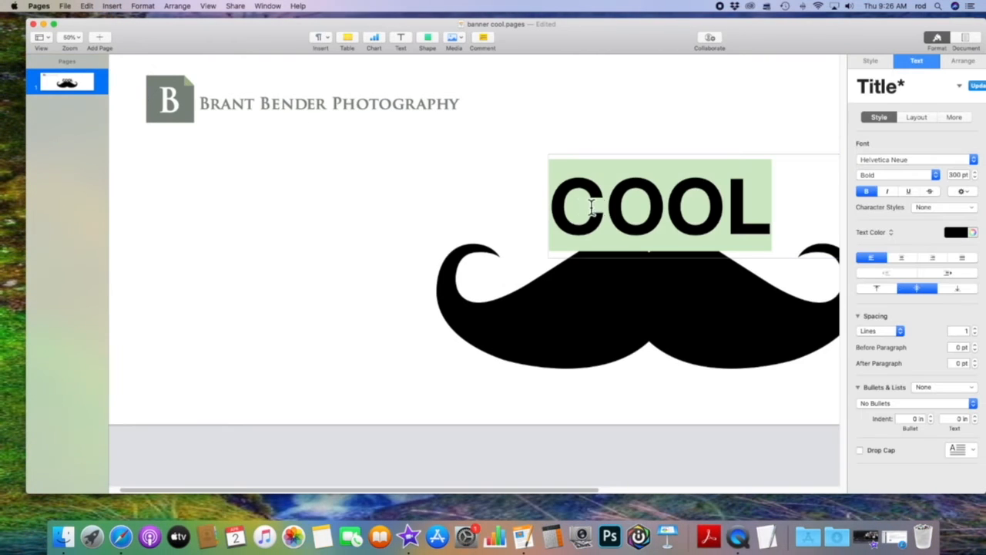
pyautogui.click(973, 233)
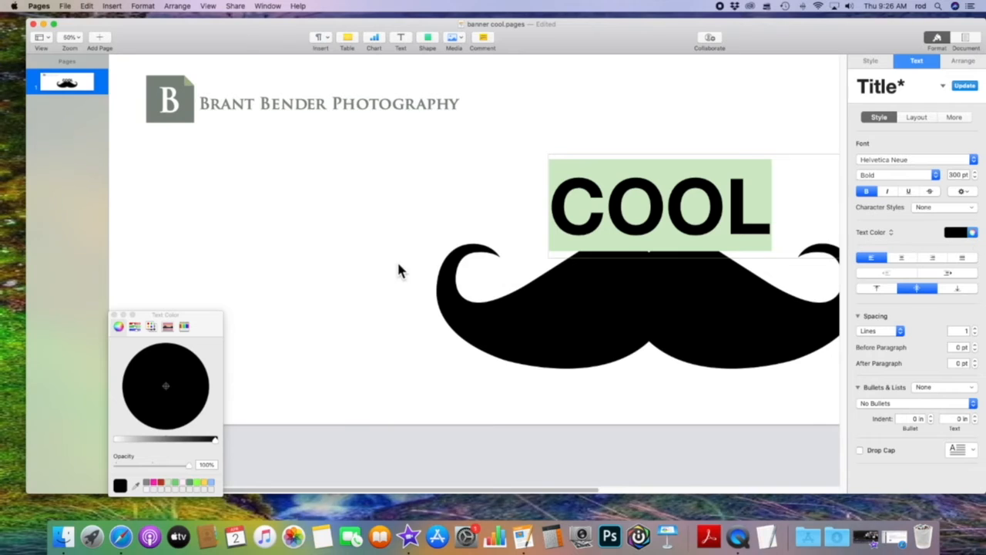
pyautogui.moveTo(137, 313); pyautogui.dragTo(101, 283)
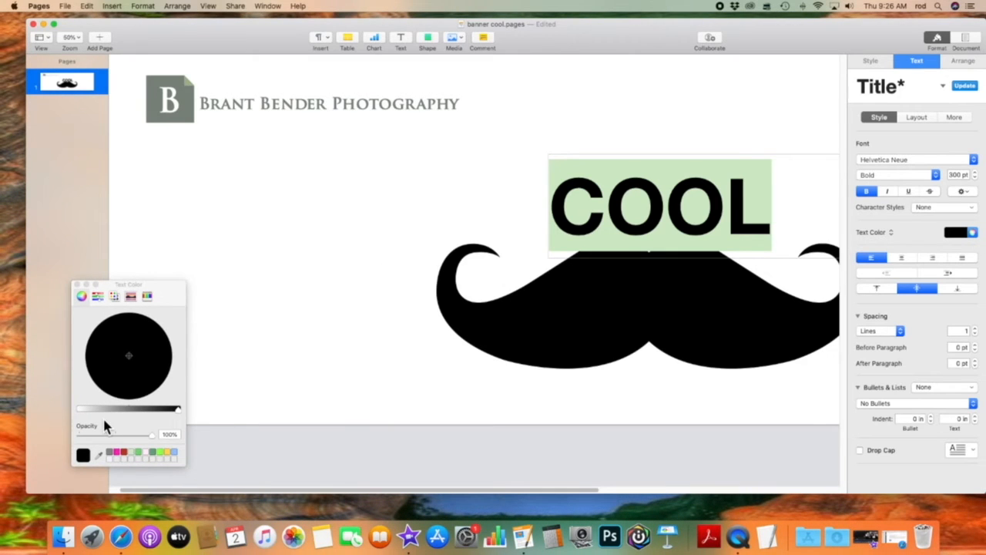
# Try a light gray text color on COOL and look through the available color palette lists.
pyautogui.moveTo(109, 409); pyautogui.dragTo(88, 409)
pyautogui.click(97, 297)
pyautogui.click(114, 297)
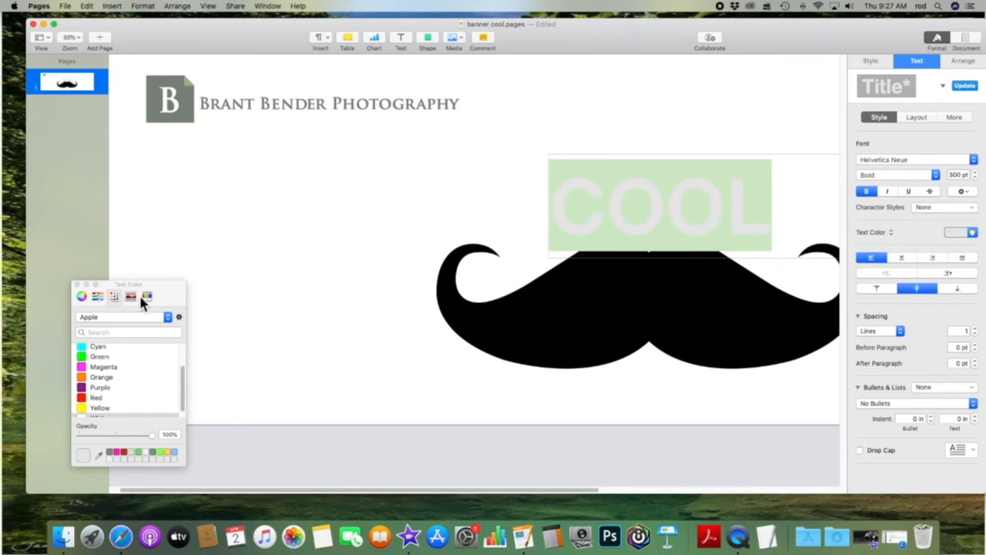
pyautogui.click(171, 319)
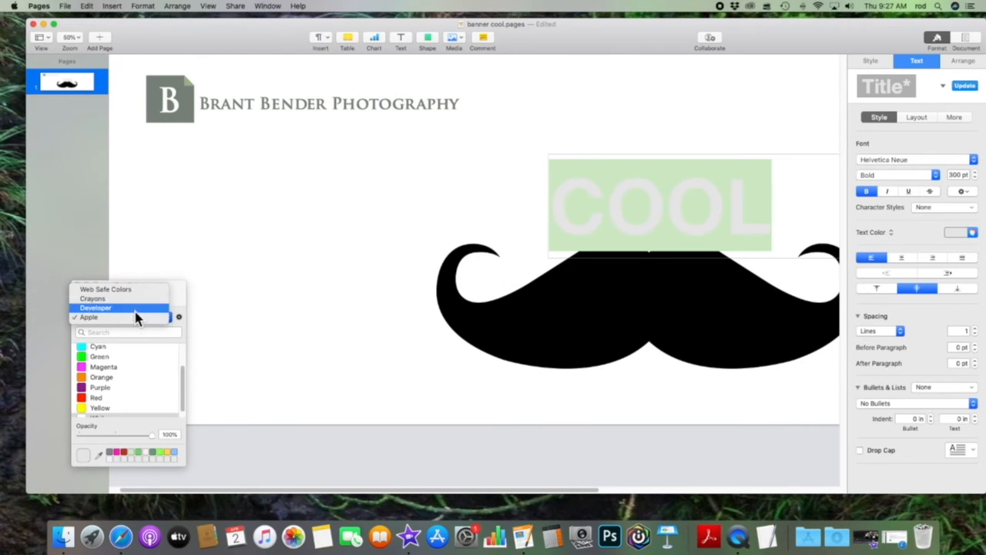
pyautogui.click(127, 345)
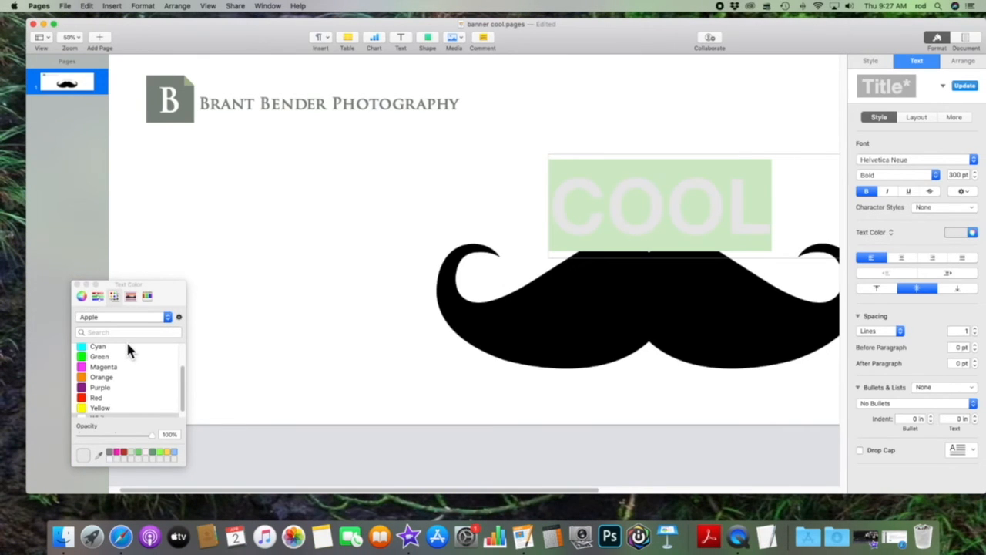
# Color COOL green with CMYK sliders at about 57% cyan, 5% magenta, 68% yellow and 0% black, and store the color as a swatch.
pyautogui.click(98, 296)
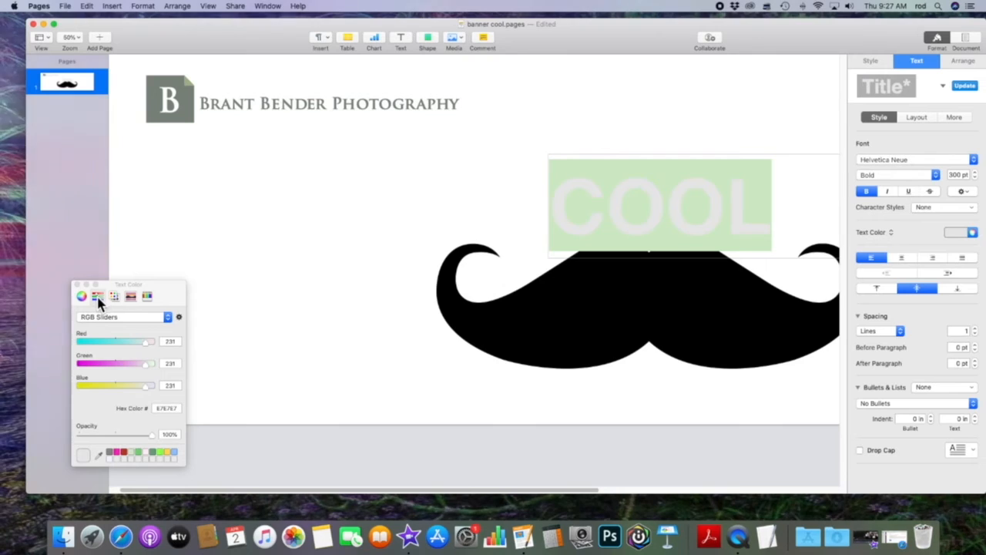
pyautogui.click(168, 317)
pyautogui.click(165, 330)
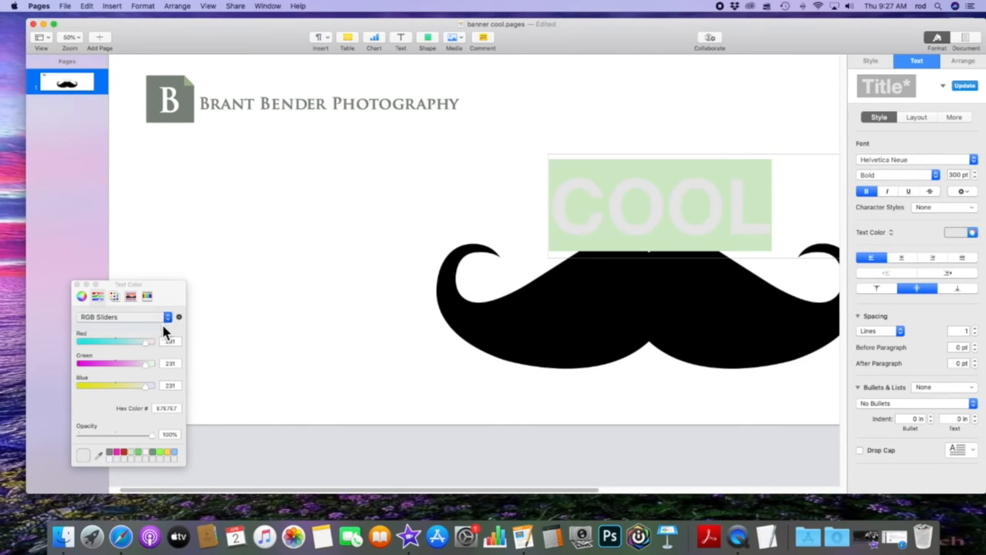
pyautogui.moveTo(83, 342); pyautogui.dragTo(128, 385)
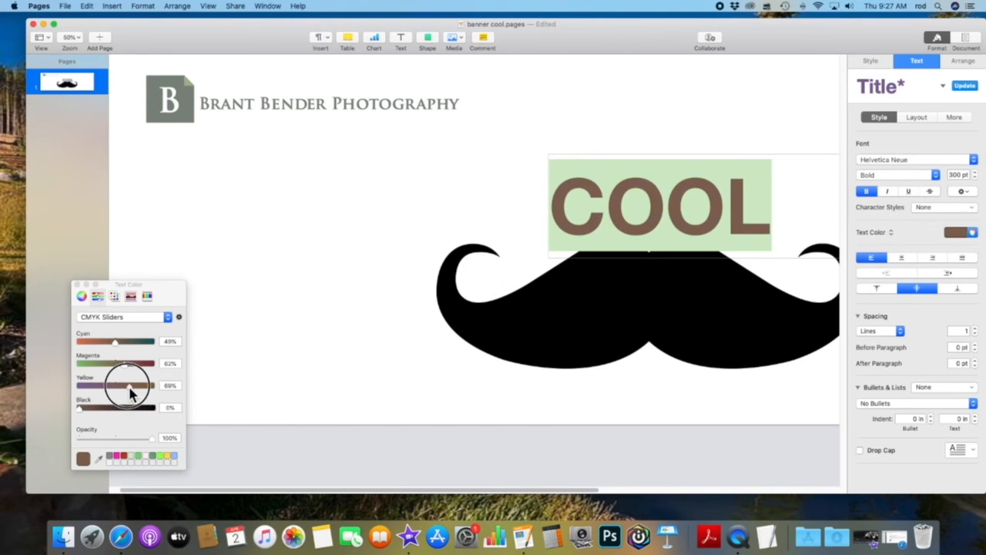
pyautogui.moveTo(117, 342); pyautogui.dragTo(81, 363)
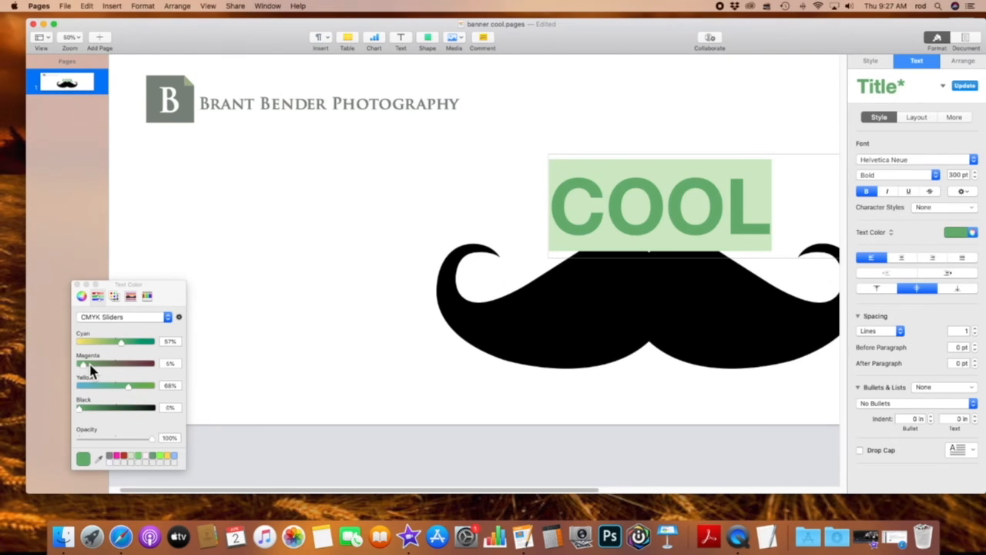
pyautogui.moveTo(83, 466); pyautogui.dragTo(113, 464)
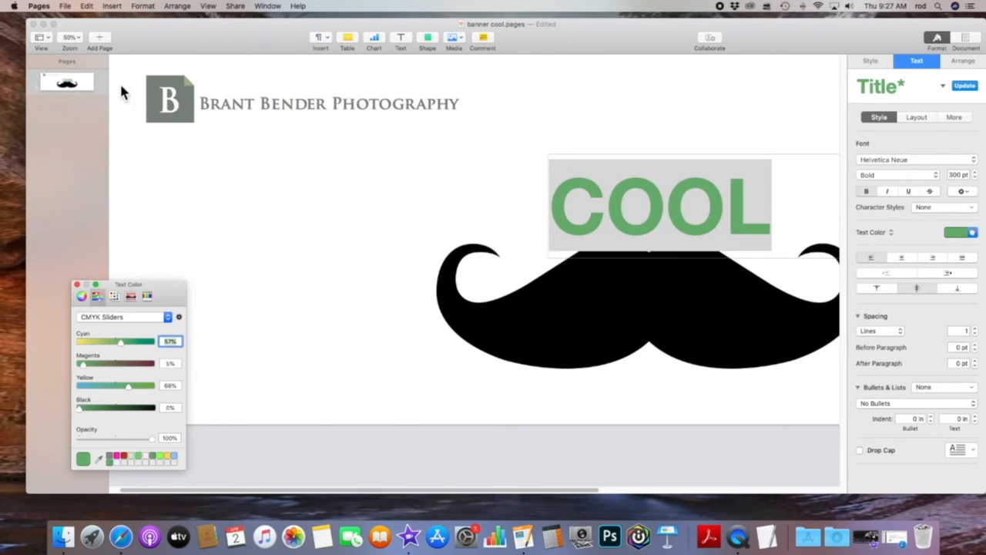
# Save the changes to the banner document and deselect the COOL text.
pyautogui.click(66, 6)
pyautogui.click(65, 7)
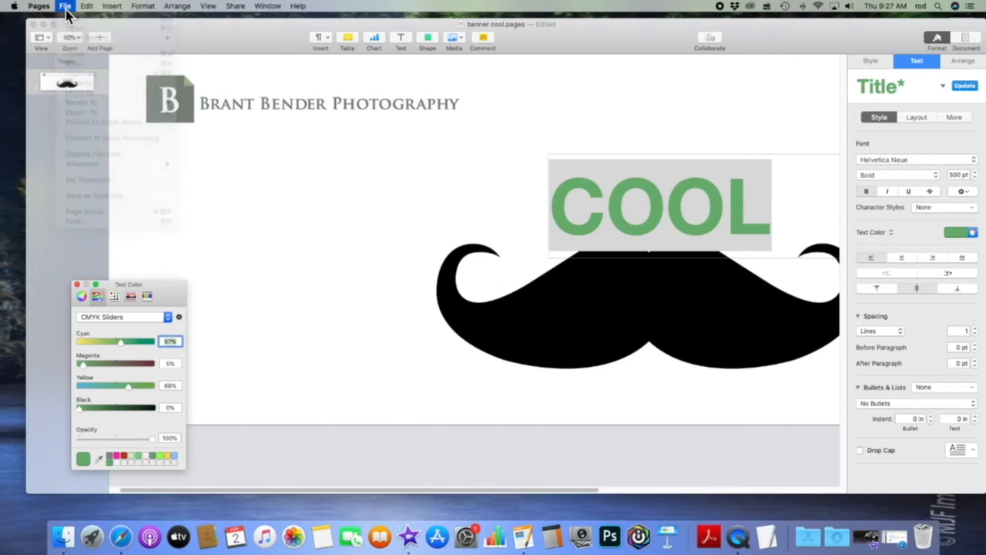
pyautogui.press('super+s')
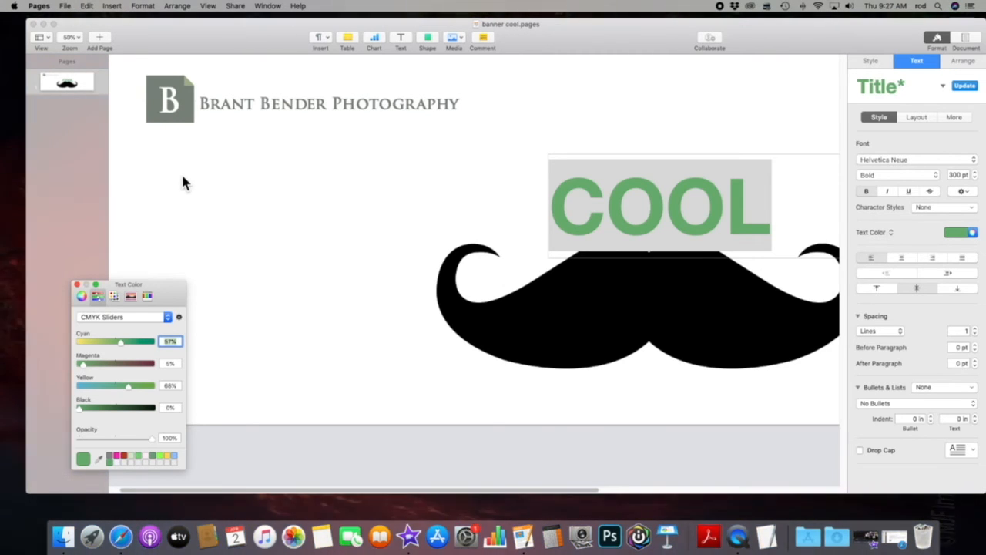
pyautogui.click(183, 179)
pyautogui.click(182, 178)
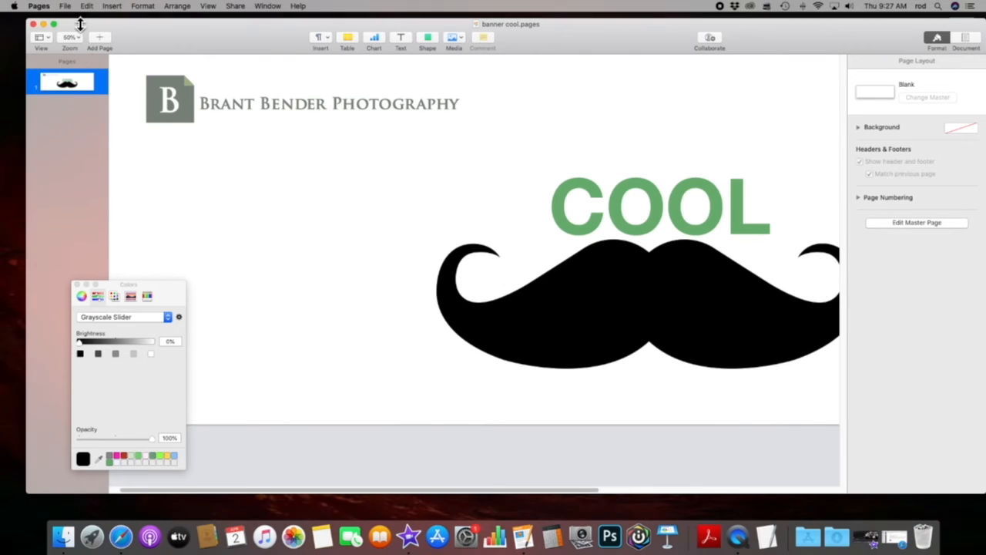
# Export the banner as banner cool.pdf to the SPRING 2020 PAL folder with Best image quality and accessibility set to On.
pyautogui.click(65, 5)
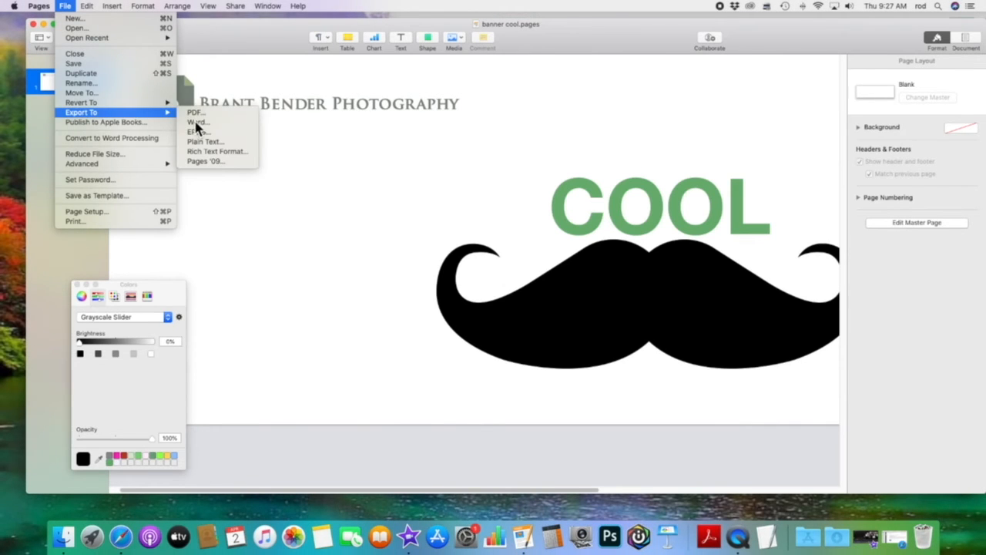
pyautogui.click(216, 120)
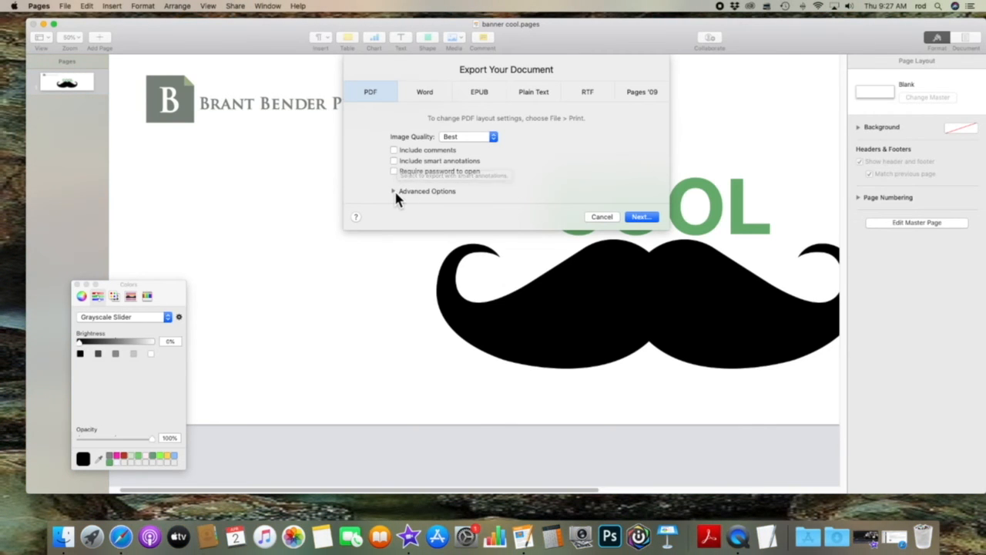
pyautogui.click(393, 191)
pyautogui.click(500, 207)
pyautogui.click(496, 216)
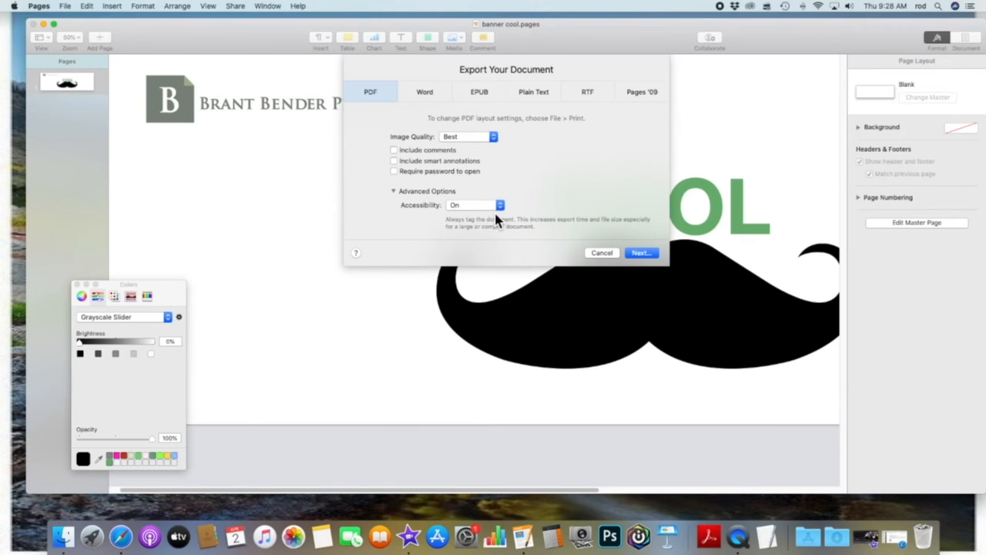
pyautogui.click(641, 254)
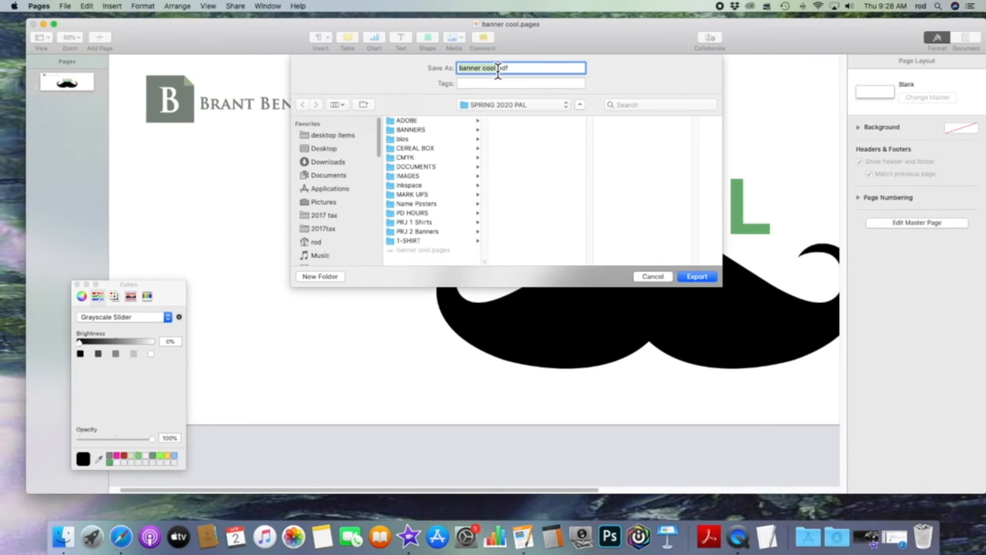
pyautogui.click(702, 279)
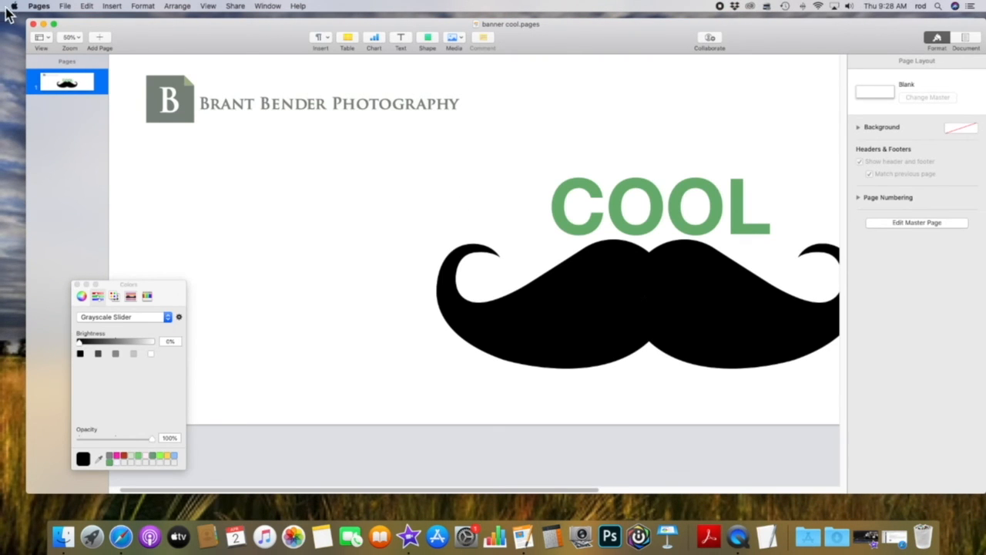
pyautogui.click(65, 6)
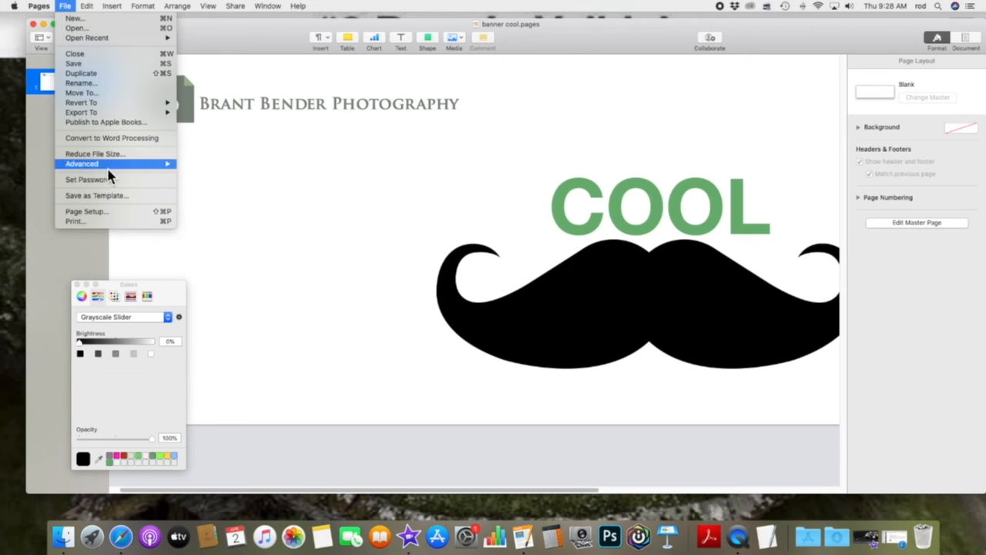
pyautogui.moveTo(37, 8)
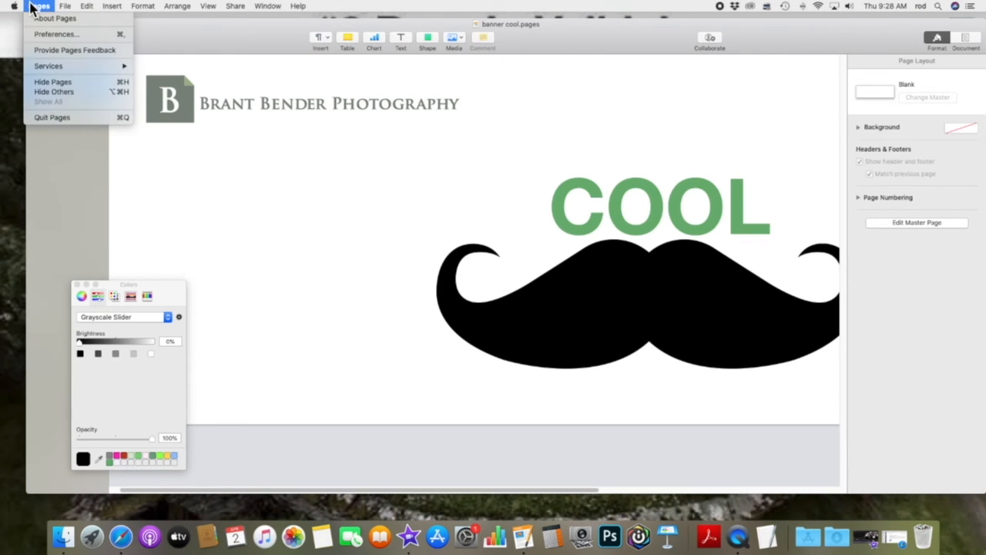
# Quit Pages.
pyautogui.click(51, 124)
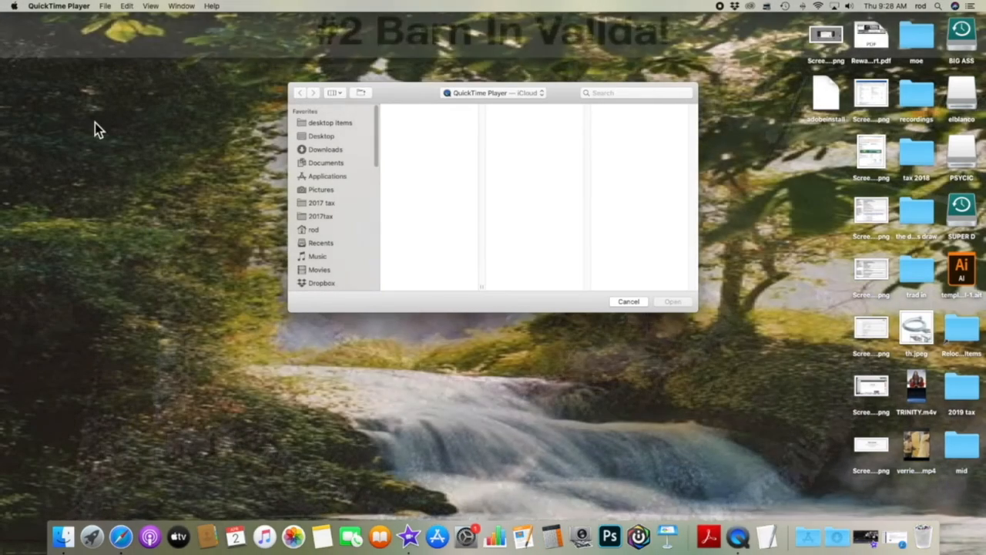
pyautogui.click(318, 127)
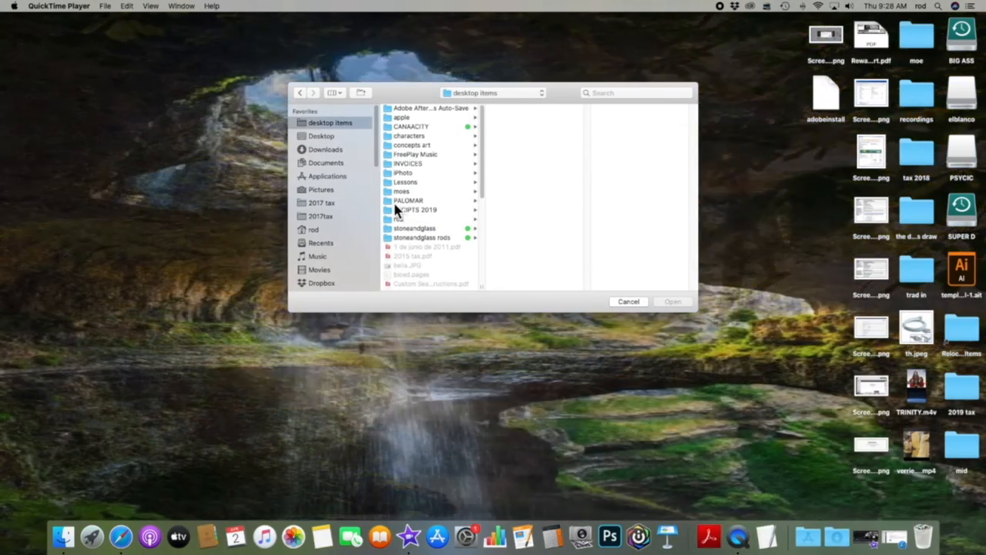
pyautogui.click(396, 200)
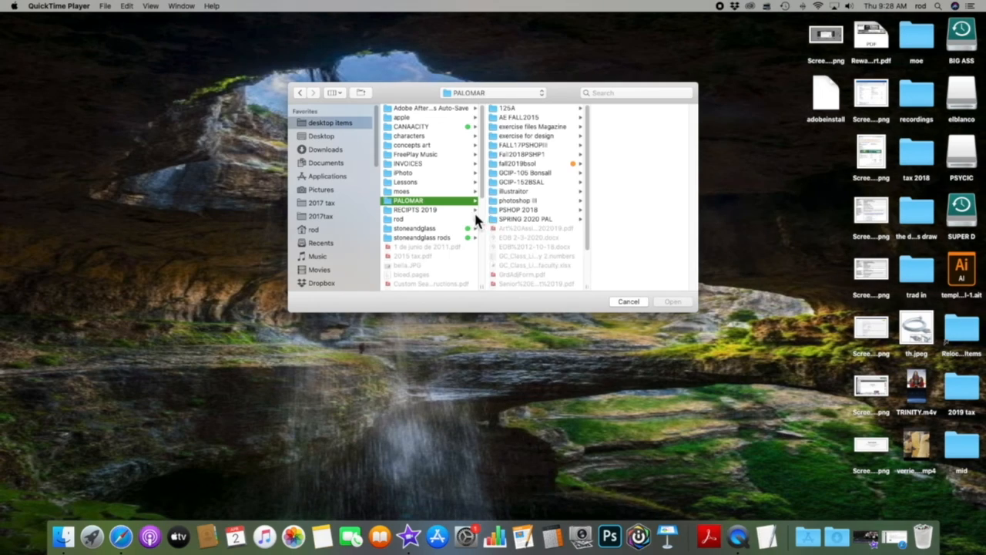
pyautogui.click(501, 220)
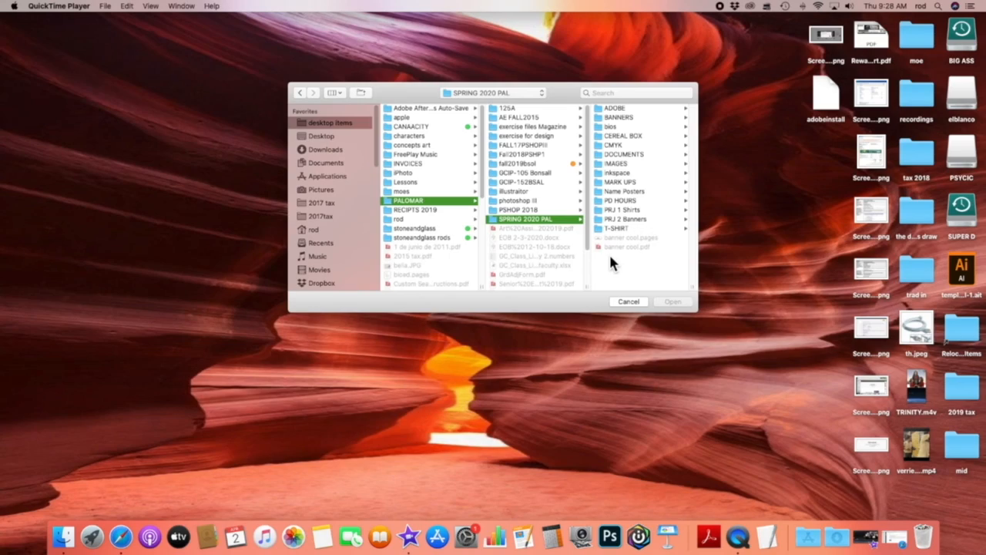
pyautogui.click(628, 302)
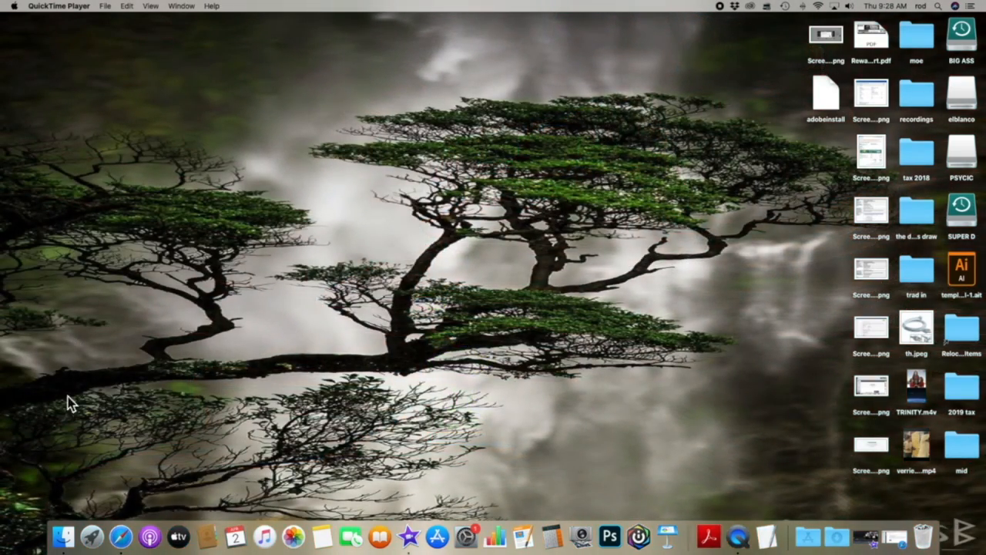
# In Finder, browse from desktop items through PALOMAR to the SPRING 2020 PAL folder and check banner cool.pdf with Quick Look.
pyautogui.click(64, 536)
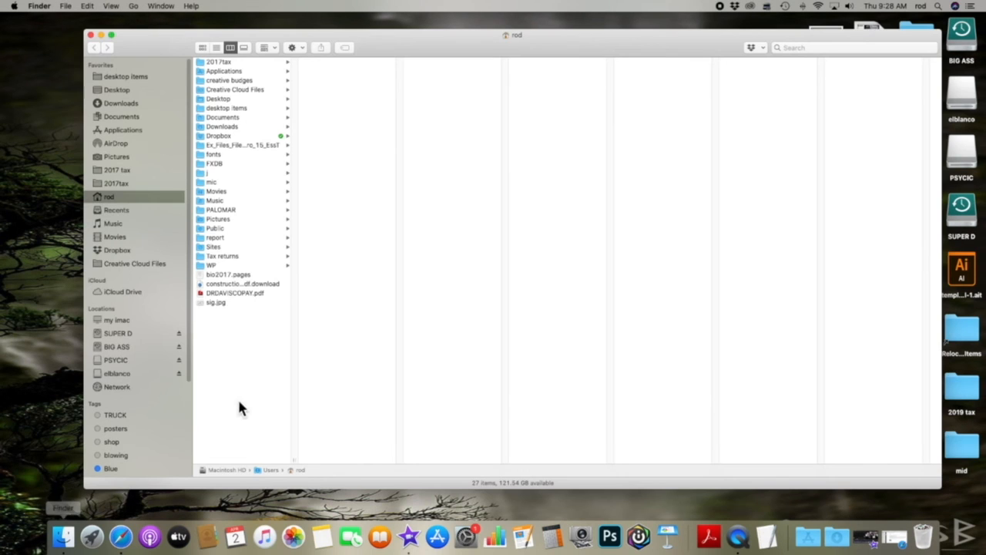
pyautogui.click(123, 77)
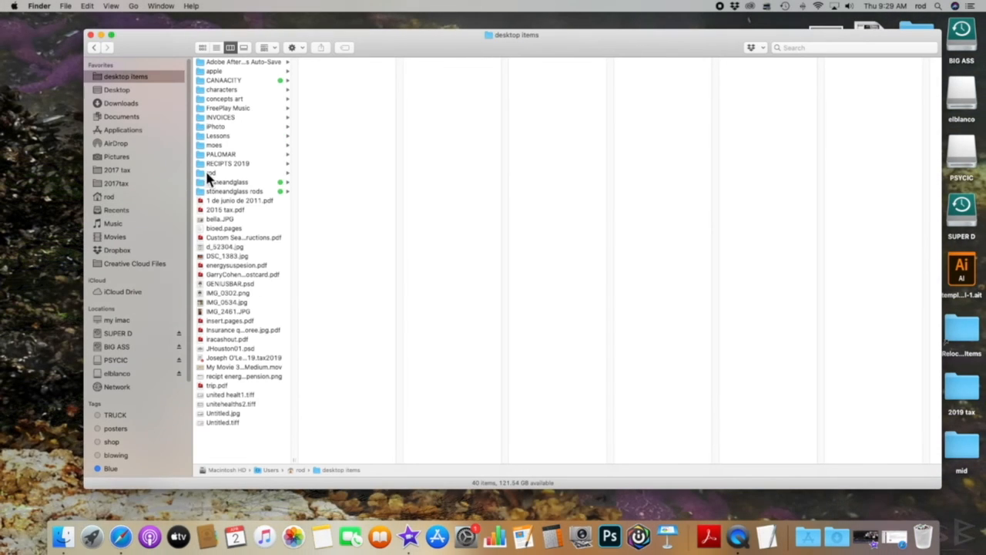
pyautogui.click(236, 156)
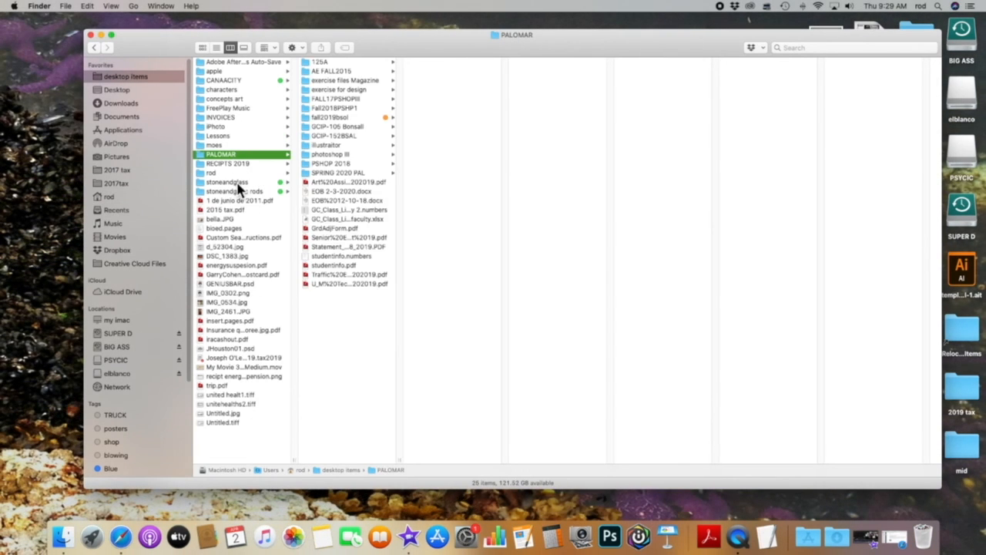
pyautogui.click(331, 172)
pyautogui.click(420, 200)
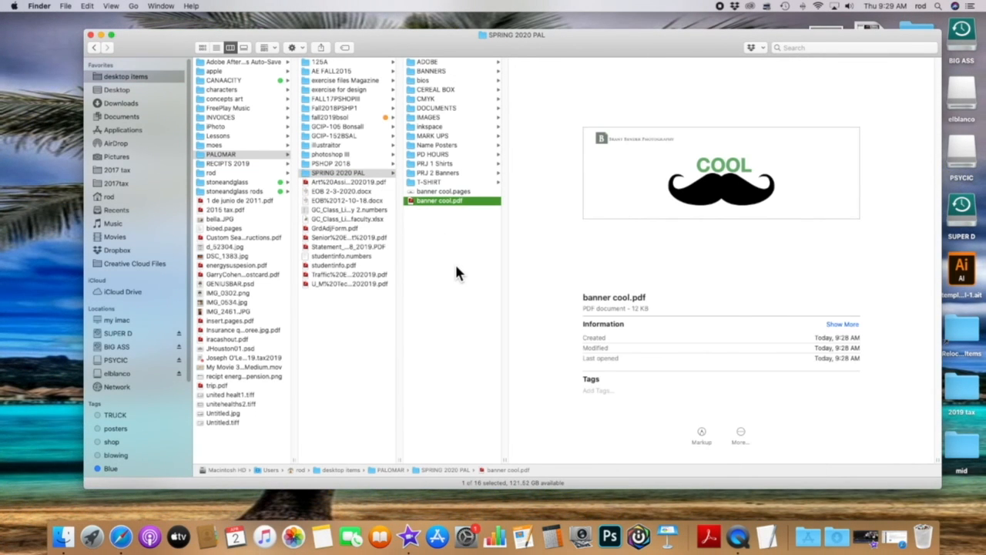
pyautogui.press('space')
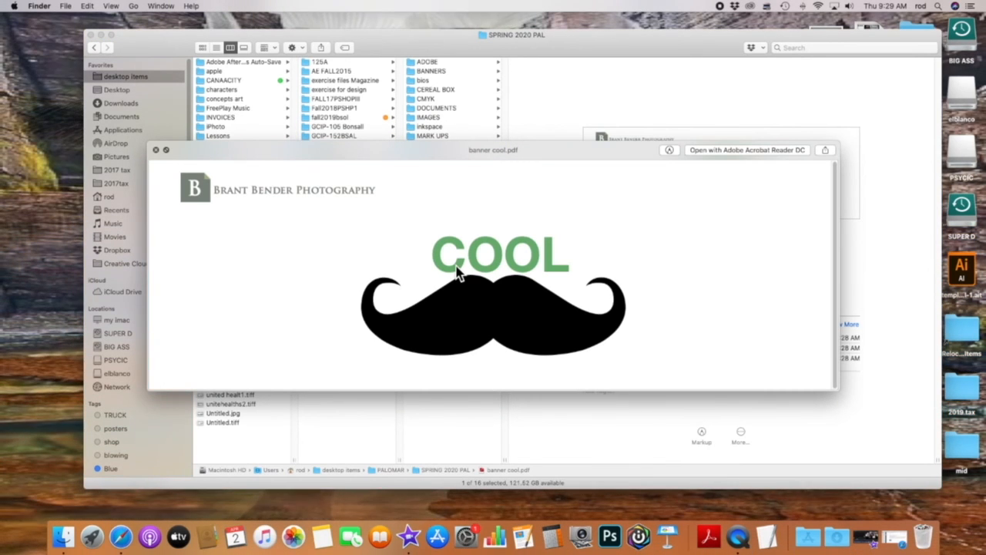
pyautogui.press('space')
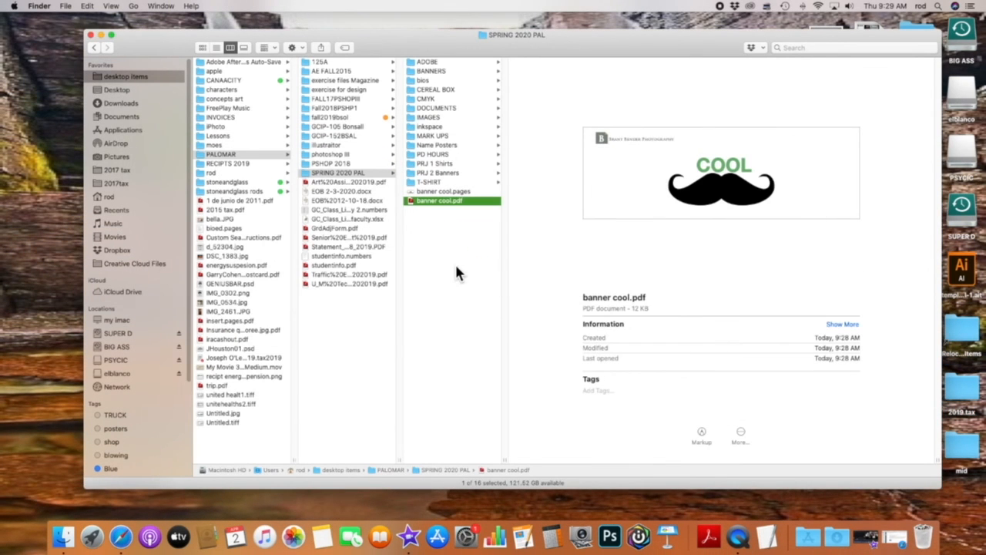
# View banner cool.pdf in the Preview app, and close both the PDF and the Finder window.
pyautogui.rightClick(424, 203)
pyautogui.moveTo(431, 217)
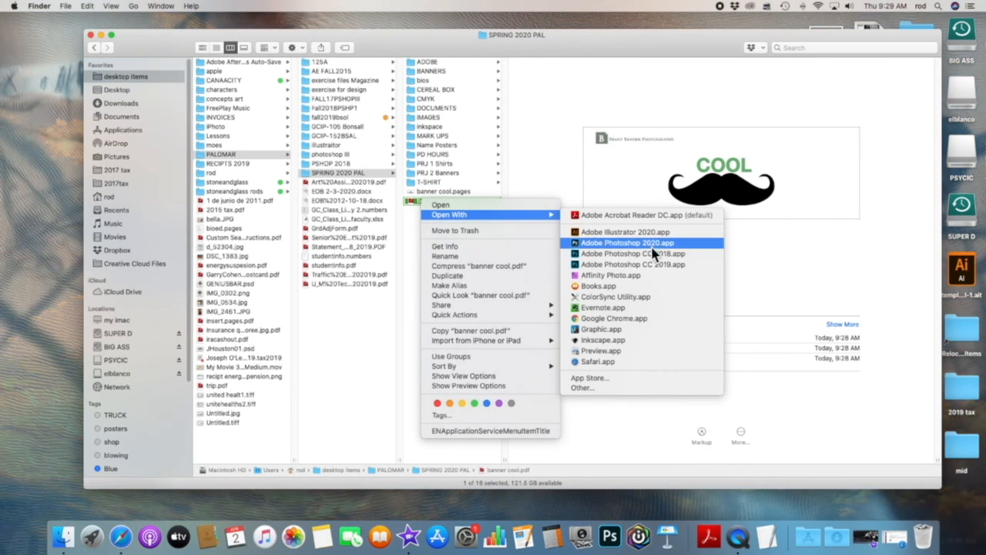
pyautogui.click(639, 352)
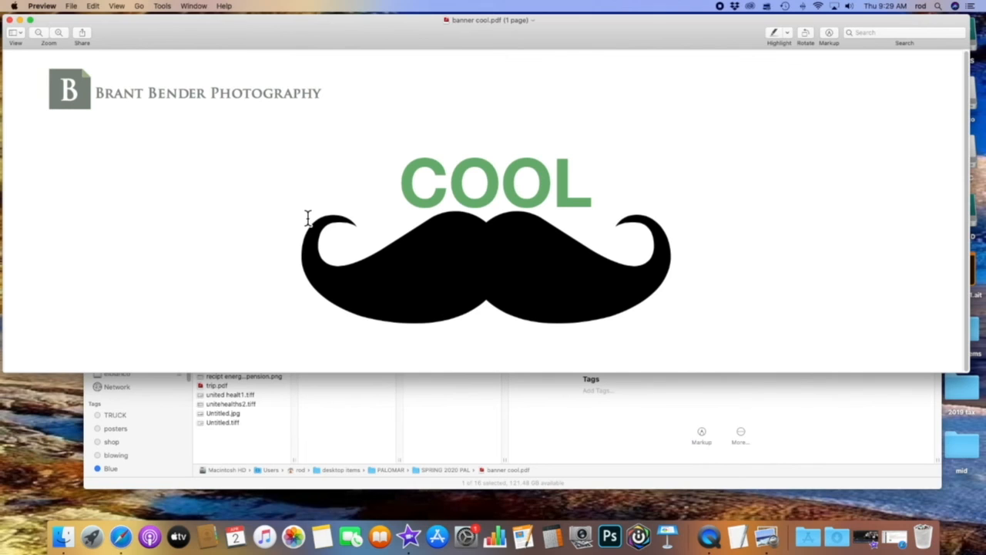
pyautogui.click(11, 21)
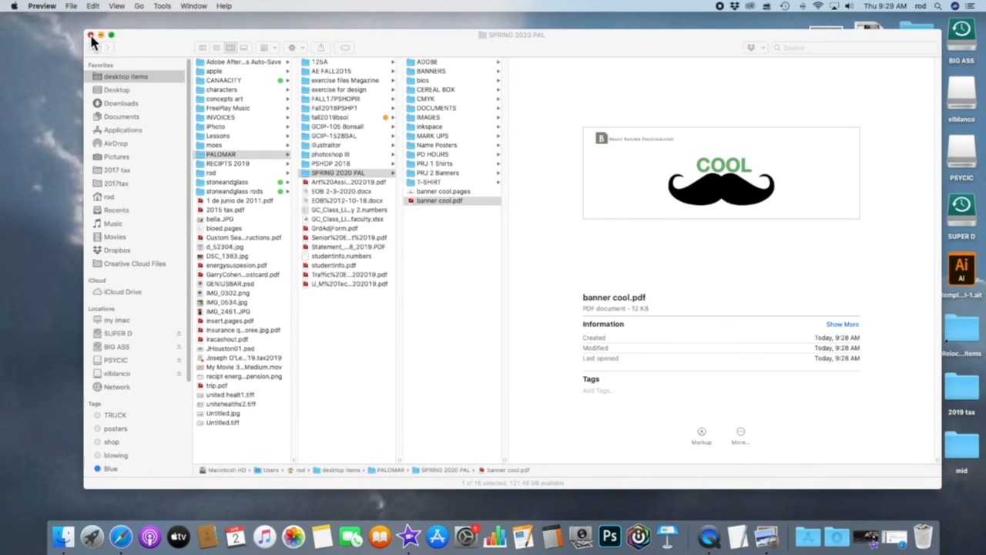
pyautogui.click(89, 35)
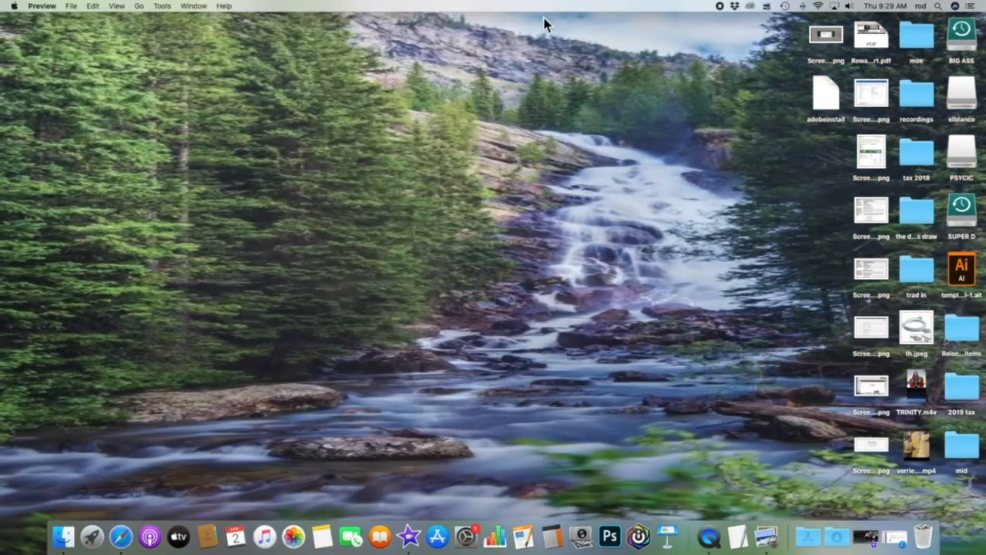